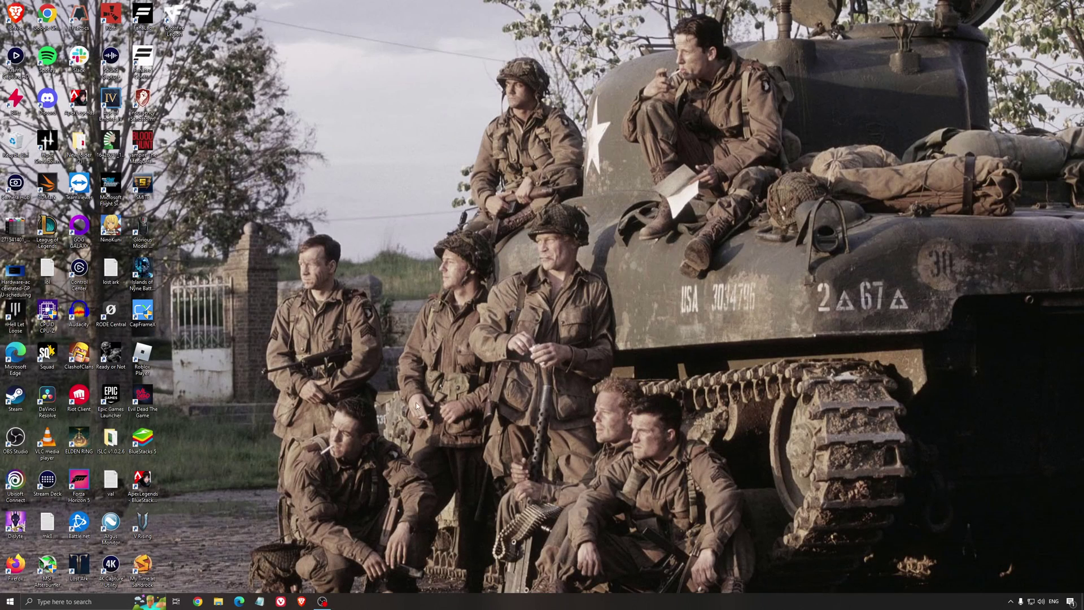
Find and open the Windows Game Mode settings
click(93, 602)
text(ga)
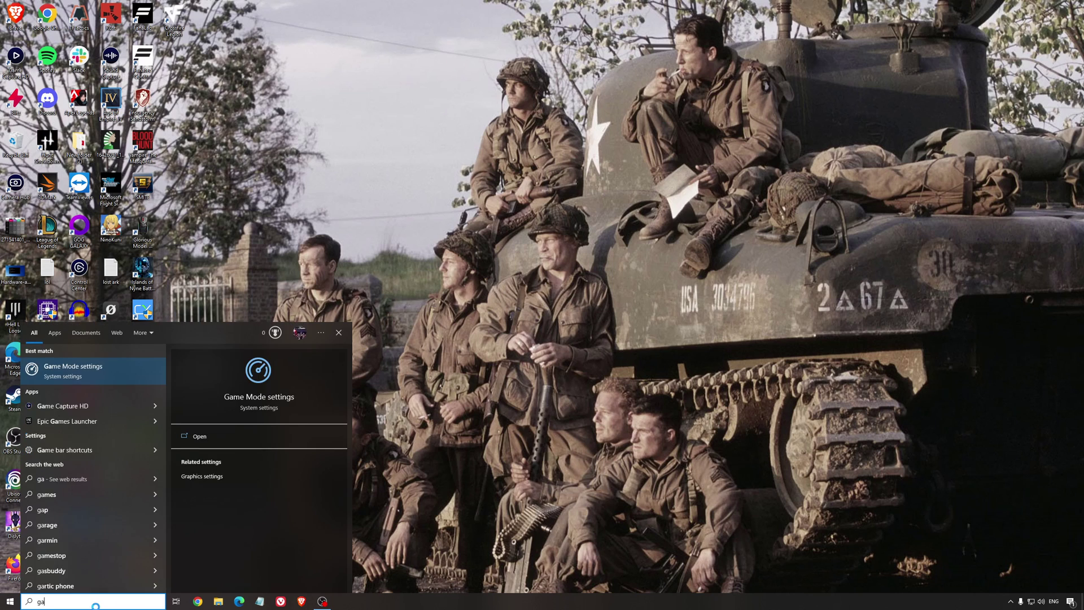
text(me mode)
key(Return)
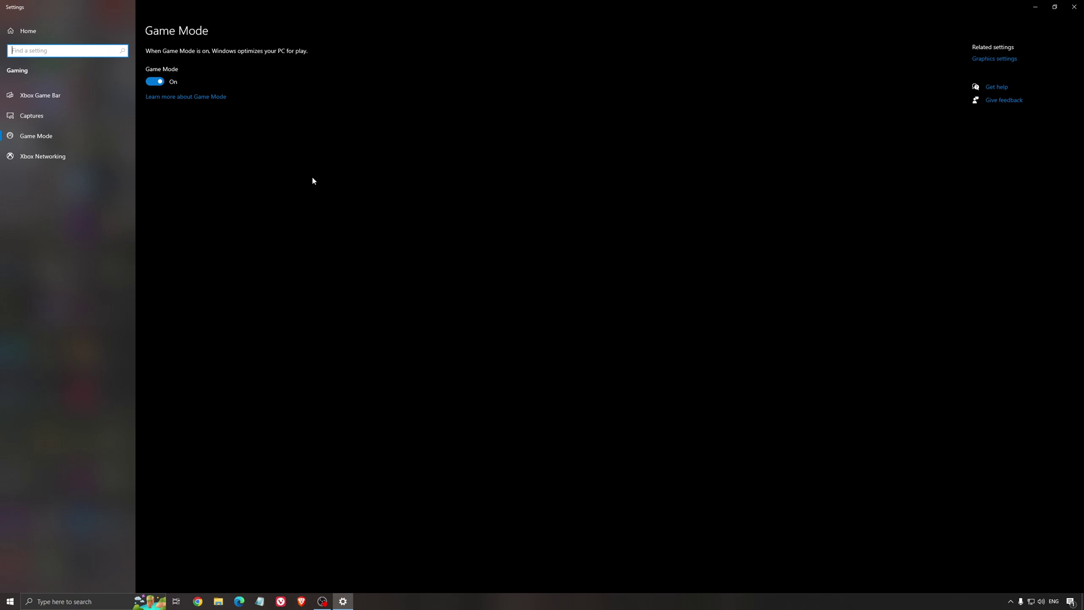
Review the Xbox Game Bar and Captures settings, and close Settings and the hardware-accelerated GPU scheduling image
click(66, 97)
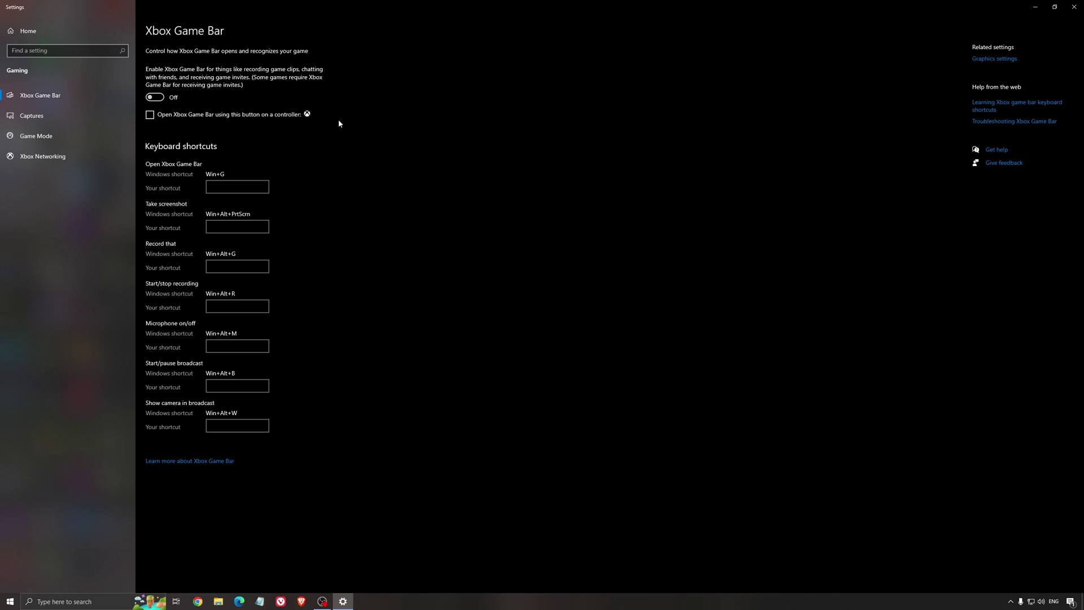
click(57, 115)
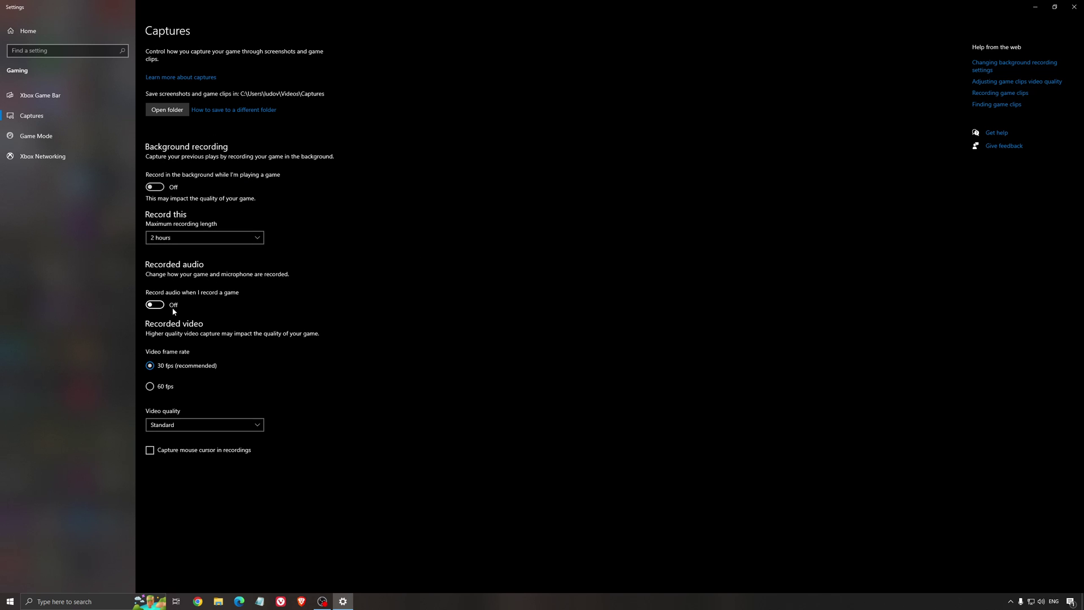
click(1075, 7)
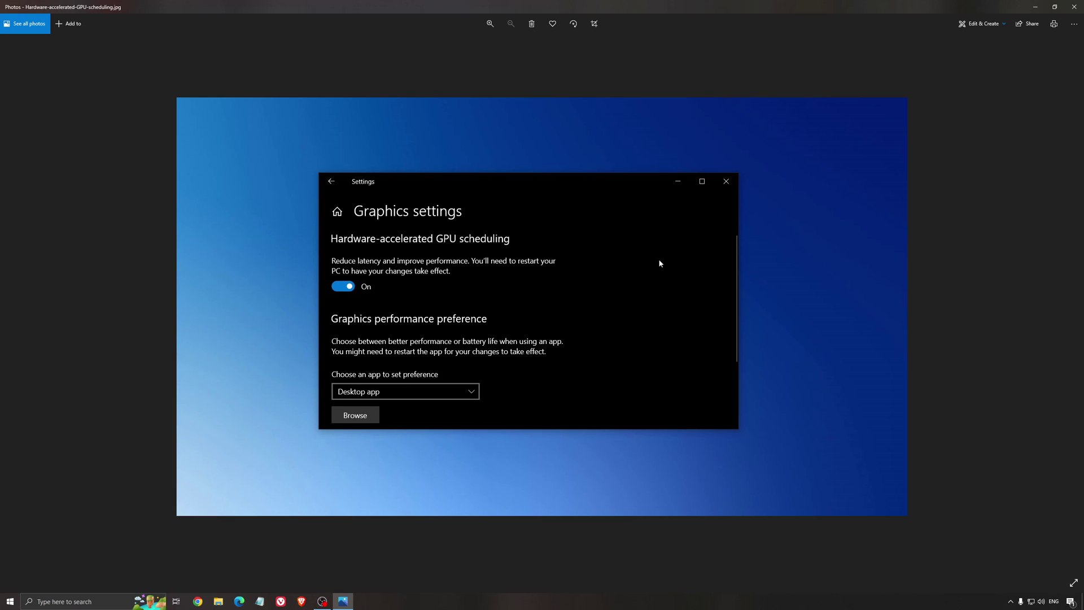
click(1075, 7)
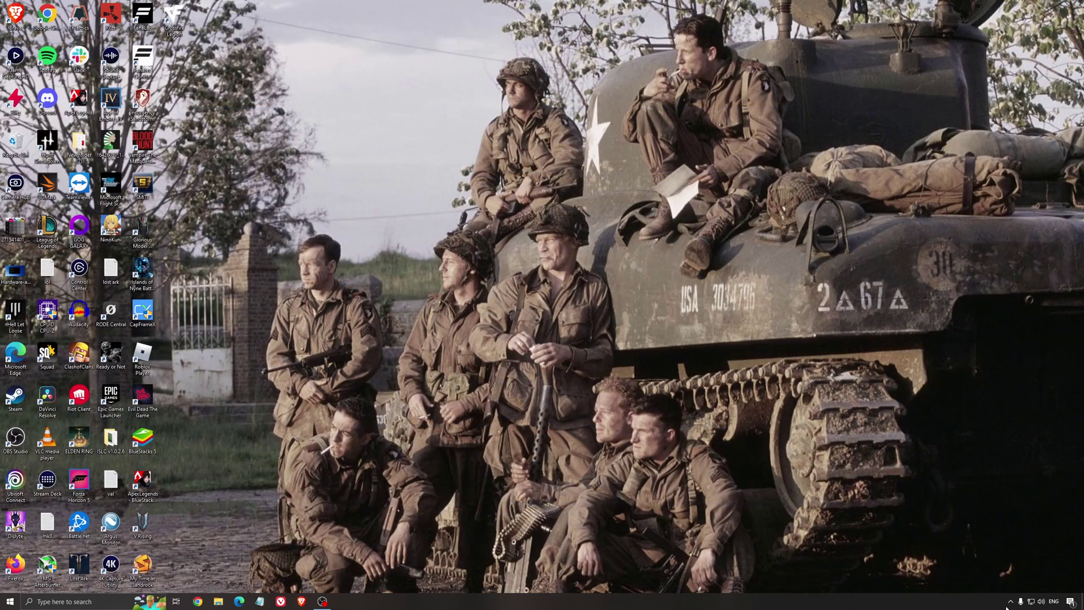
Switch to AMD Software, check for driver updates on the home page, and open the Global Graphics settings
click(1010, 602)
click(1020, 570)
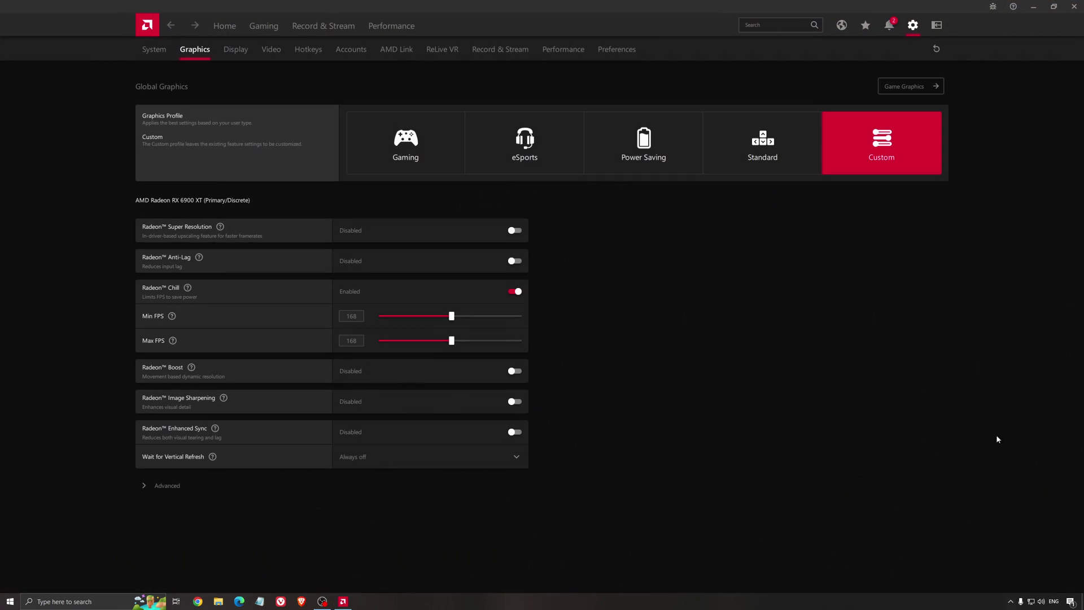
click(225, 26)
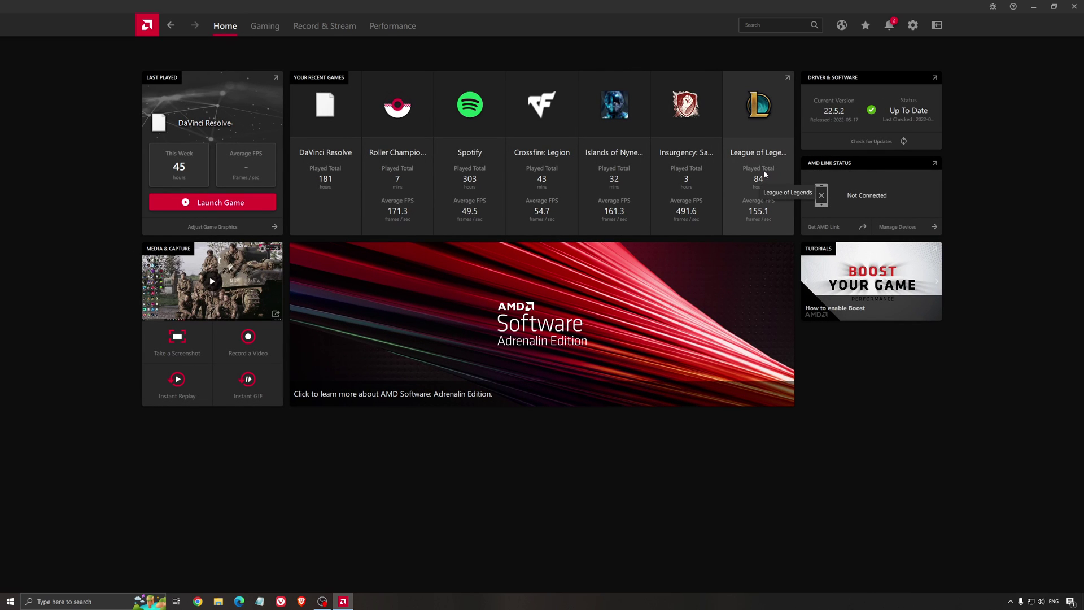
click(755, 150)
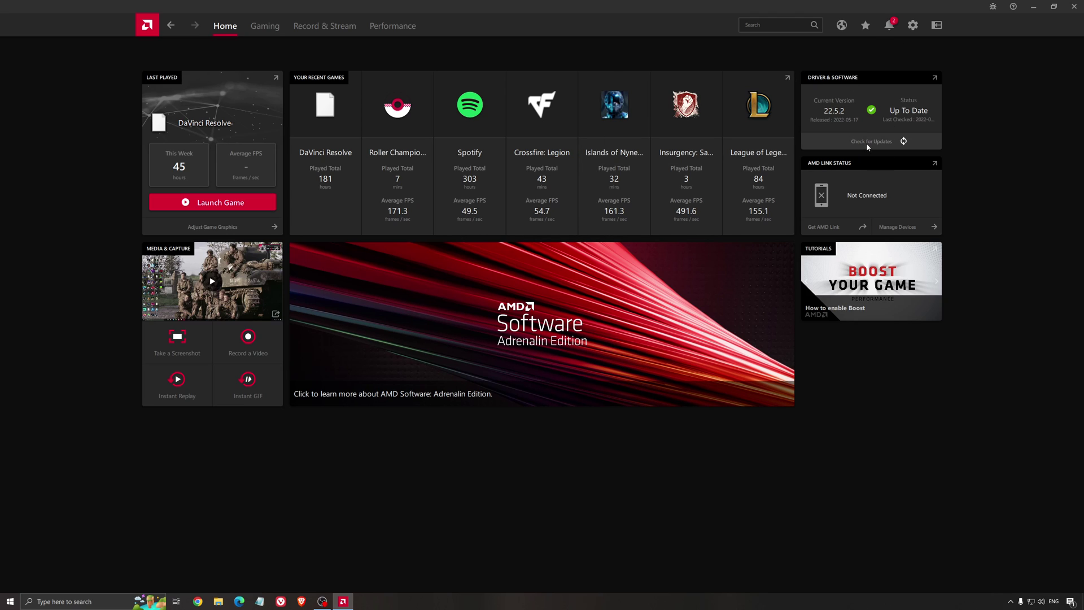
click(850, 143)
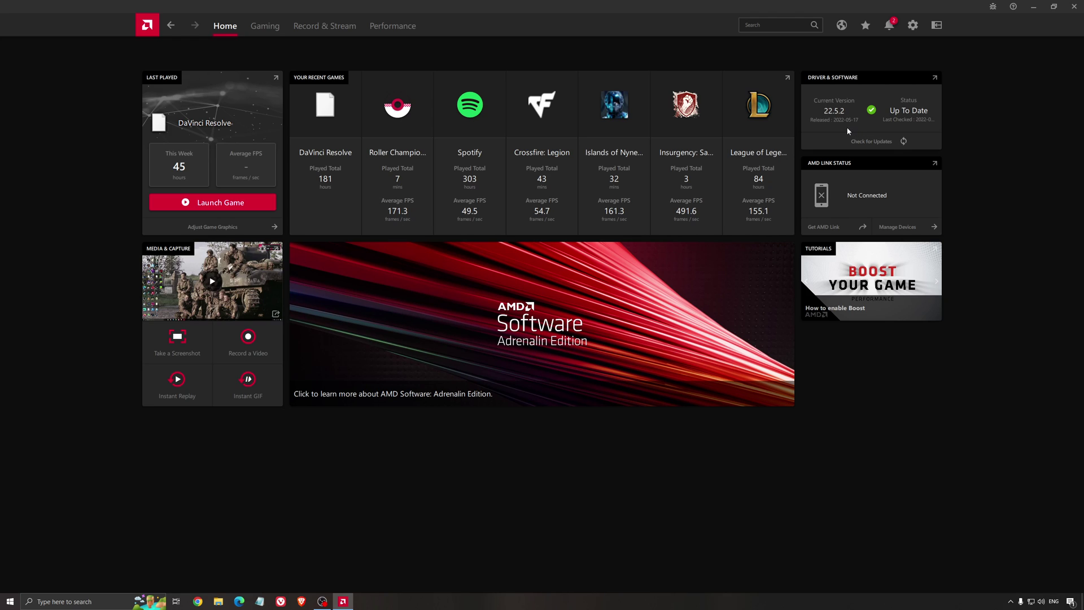
click(270, 27)
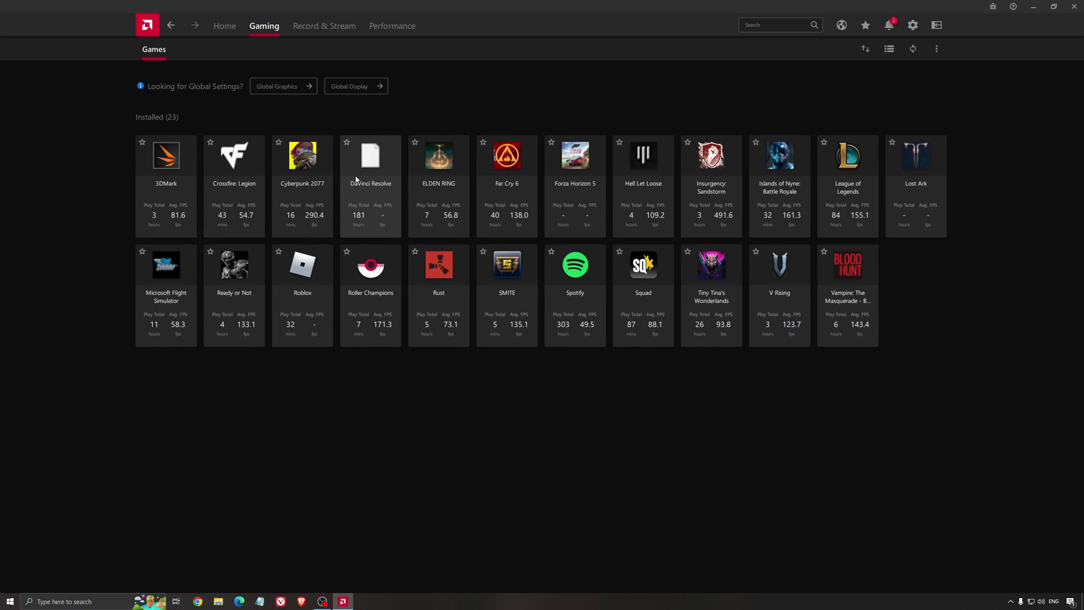
click(276, 86)
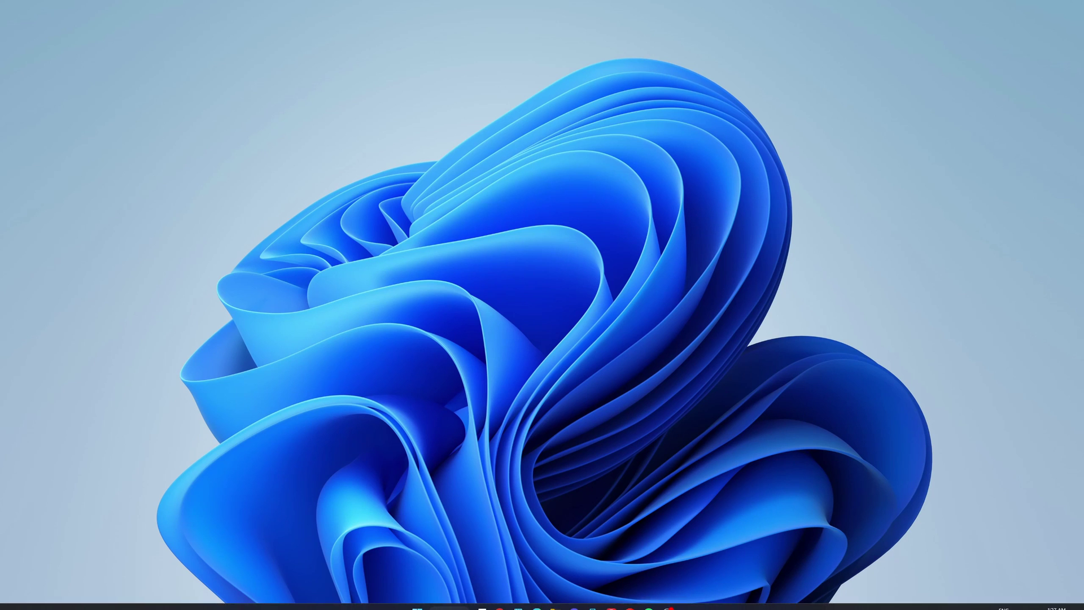
Open the NVIDIA Control Panel from the background apps for the Manage 3D settings page
click(975, 599)
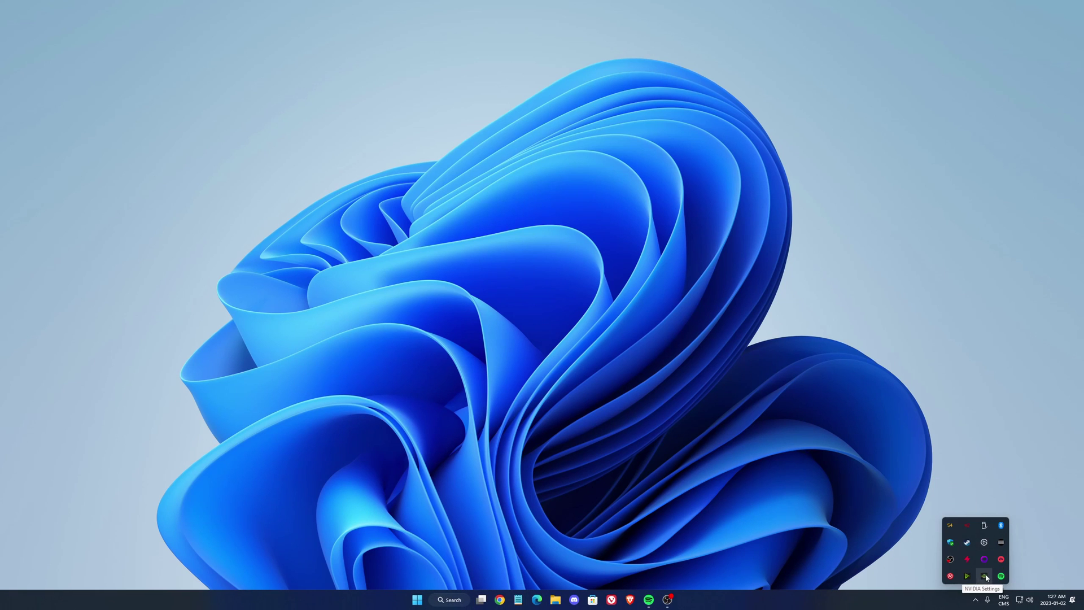
right_click(985, 577)
click(1005, 545)
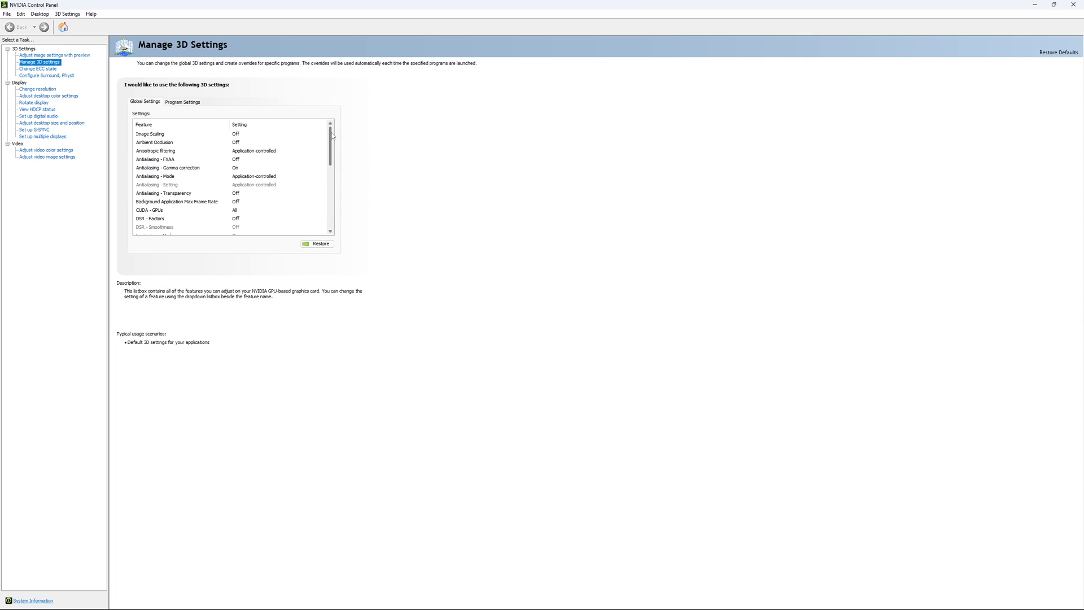
Try enabling the global Max Frame Rate limit at 167 FPS
drag(332, 133, 333, 161)
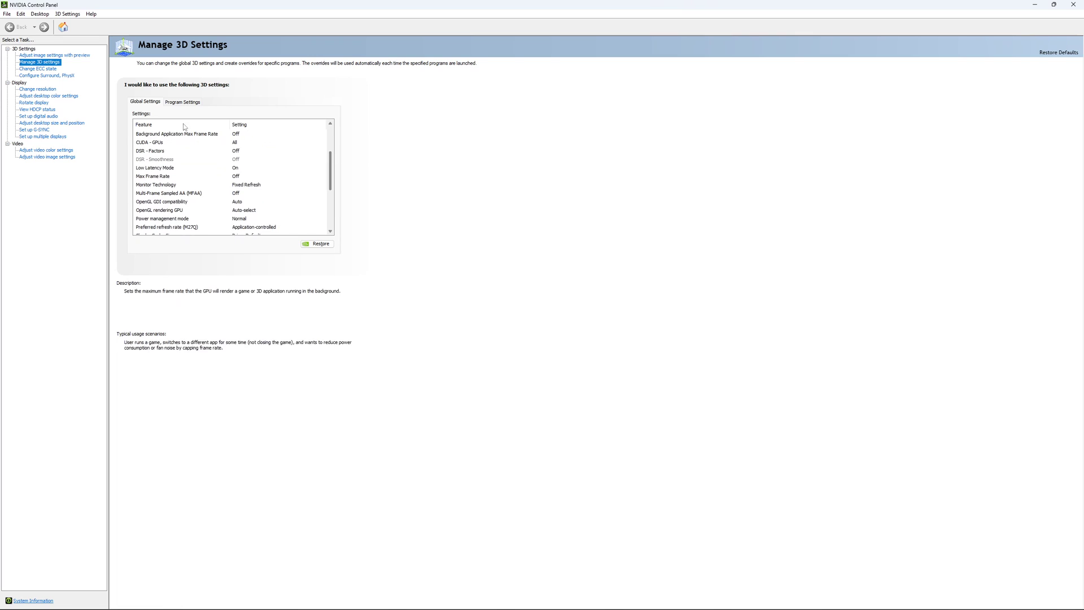
drag(332, 162, 332, 170)
click(231, 160)
click(231, 159)
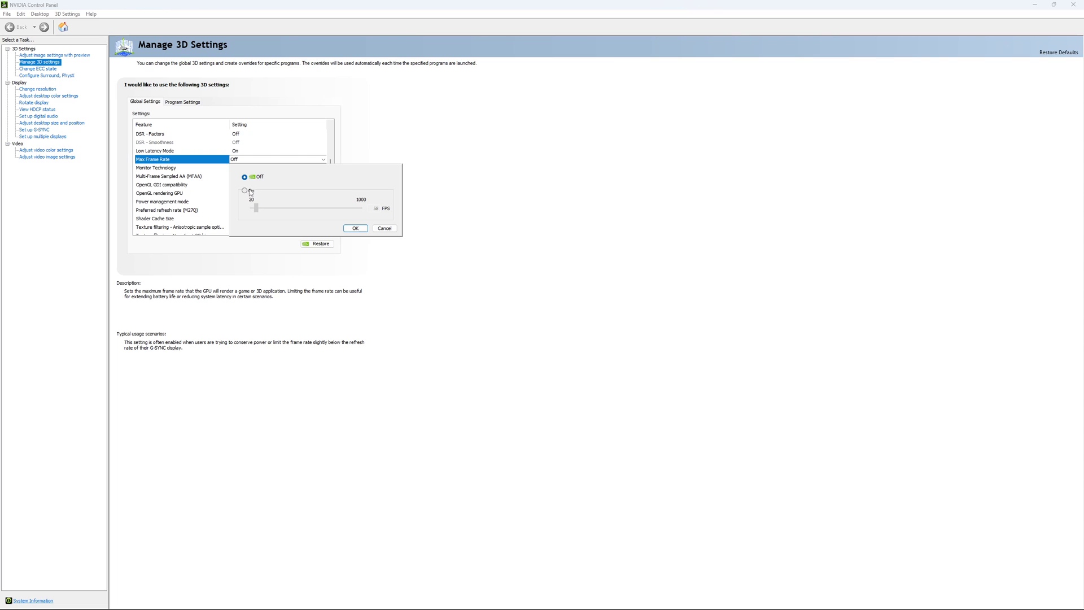
click(248, 194)
drag(257, 209, 273, 217)
drag(268, 209, 269, 209)
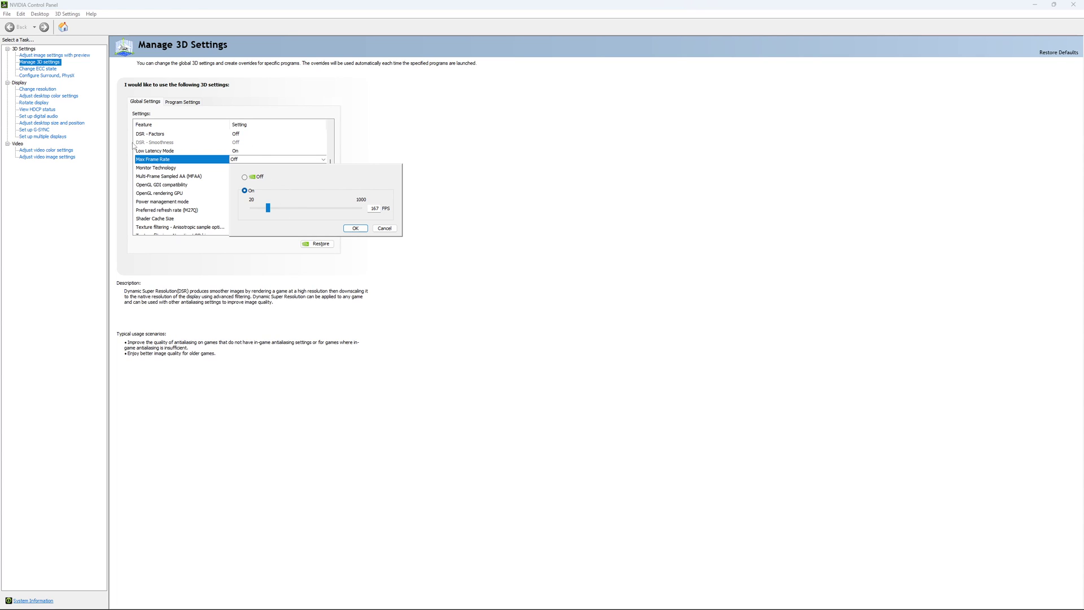
Set the global Max Frame Rate limit to Off and confirm it
click(245, 176)
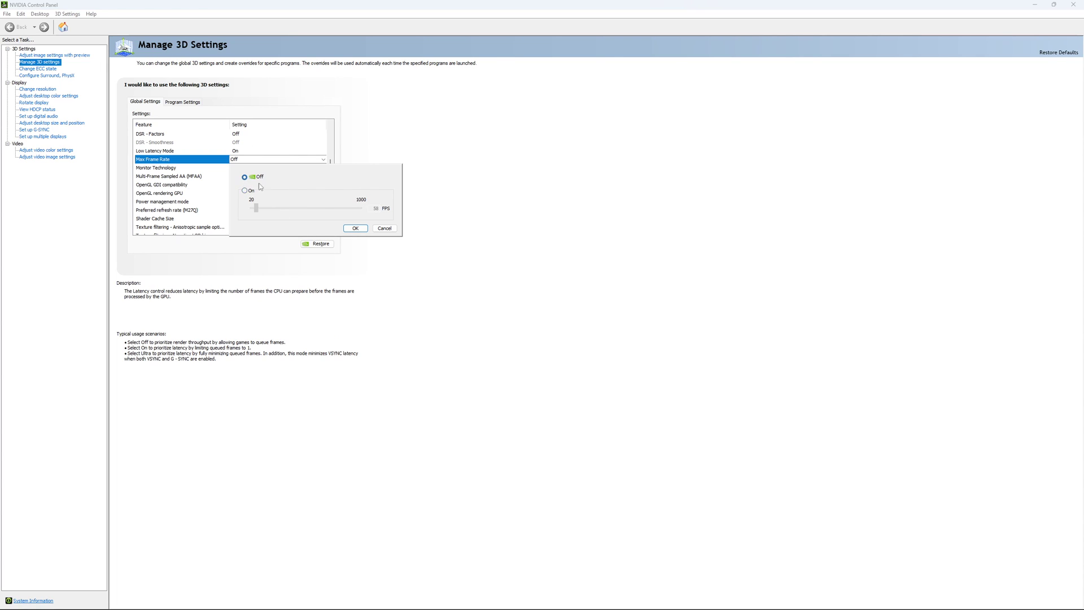
click(355, 228)
scroll(334, 188, down, 2)
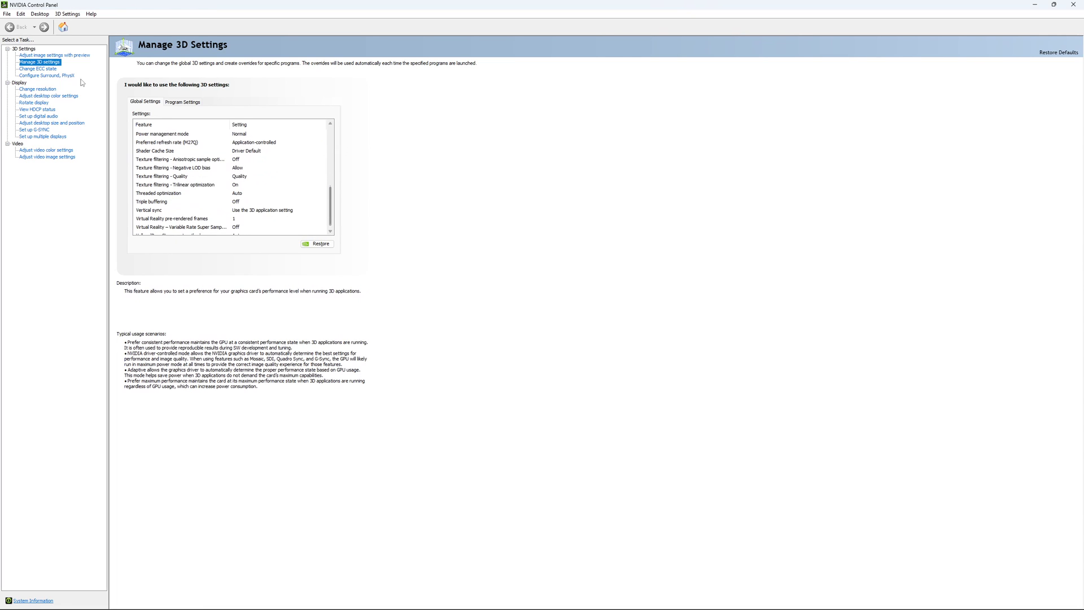
Review the ECC state and the main display's available refresh rates, ending on the G-SYNC setup page
click(40, 68)
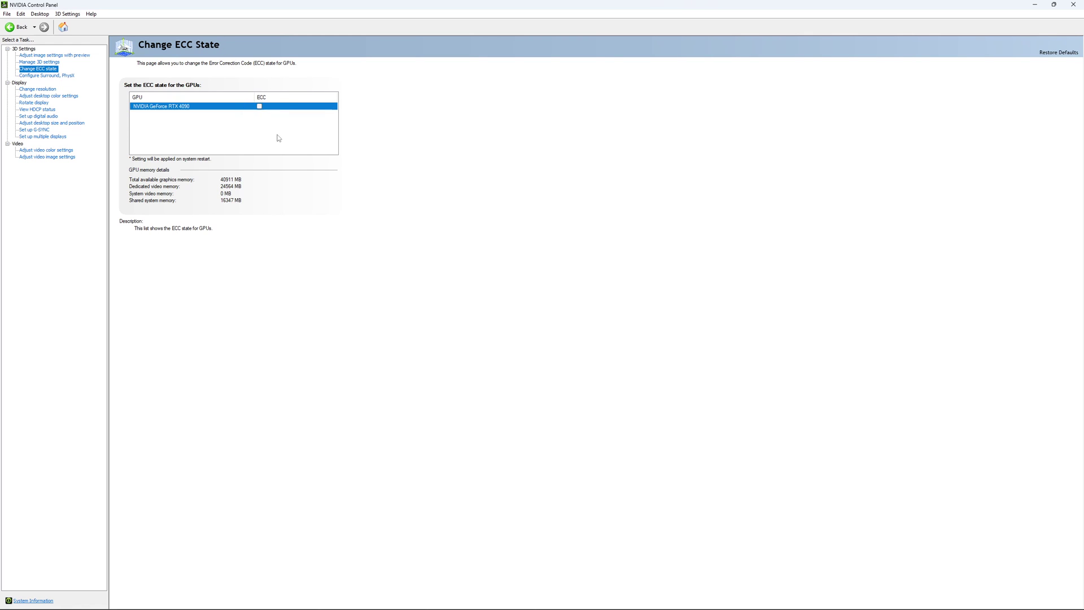
click(29, 90)
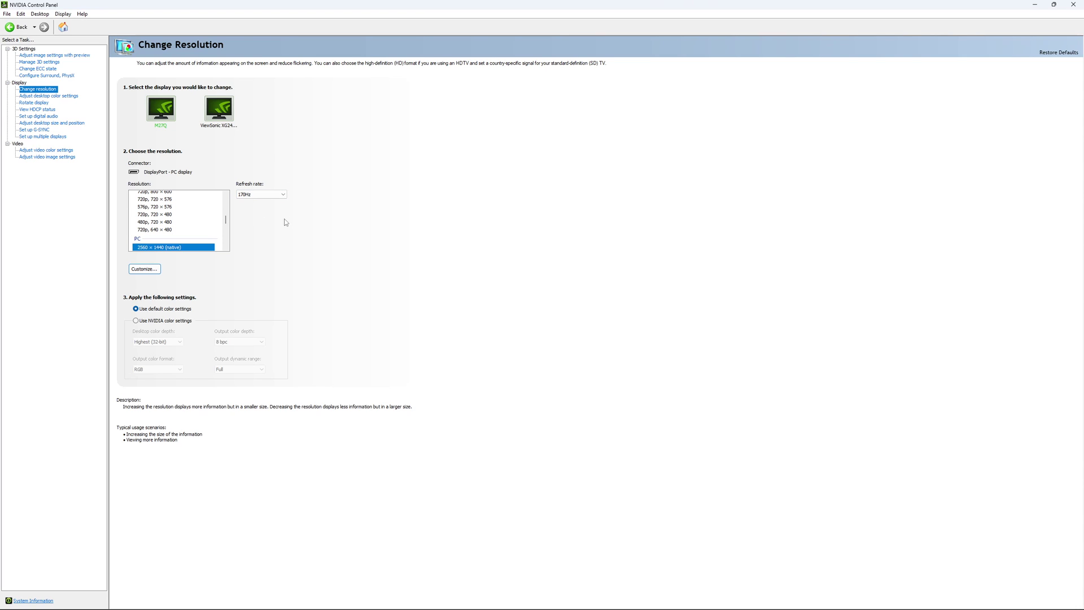
click(267, 196)
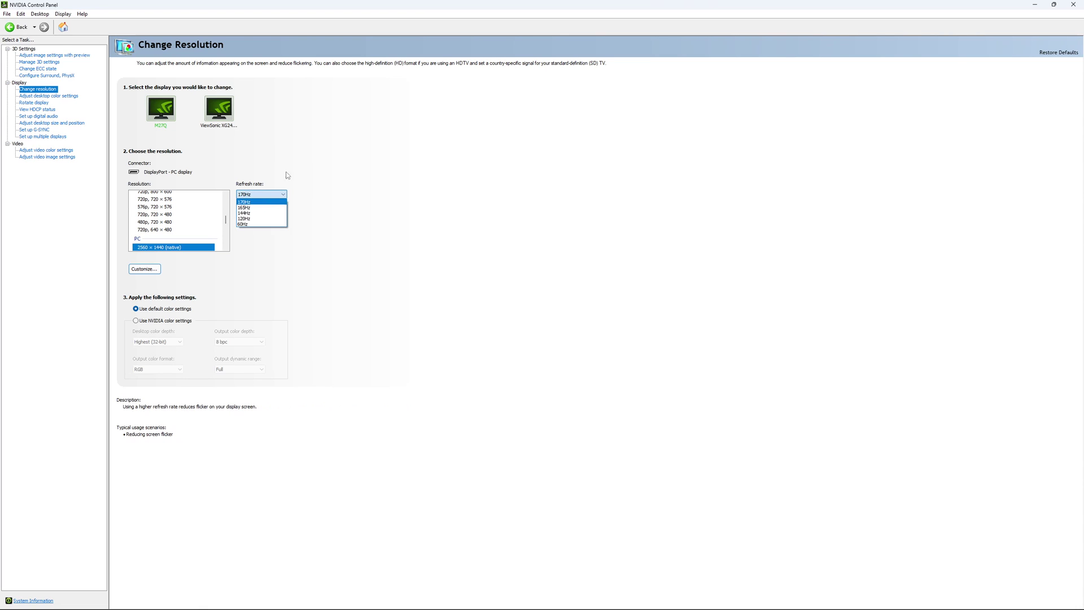
click(293, 169)
click(270, 195)
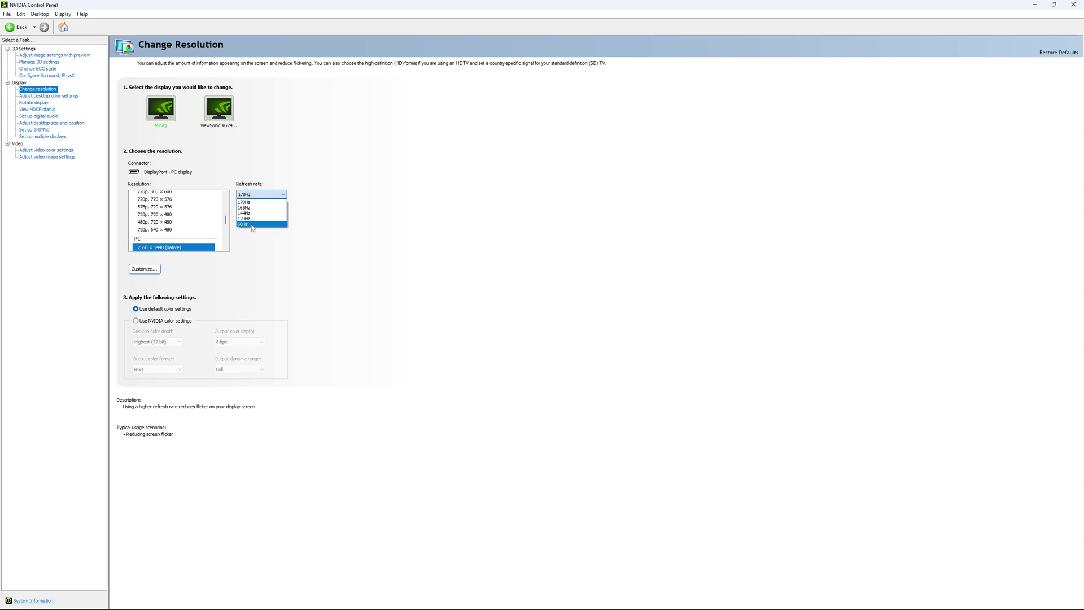
click(380, 210)
click(267, 195)
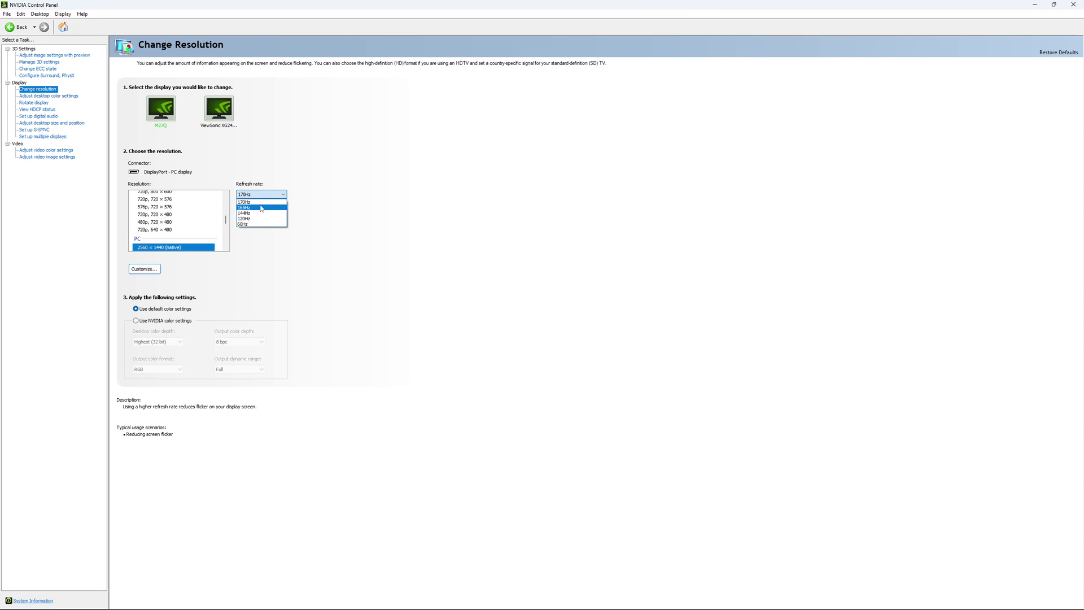
click(387, 196)
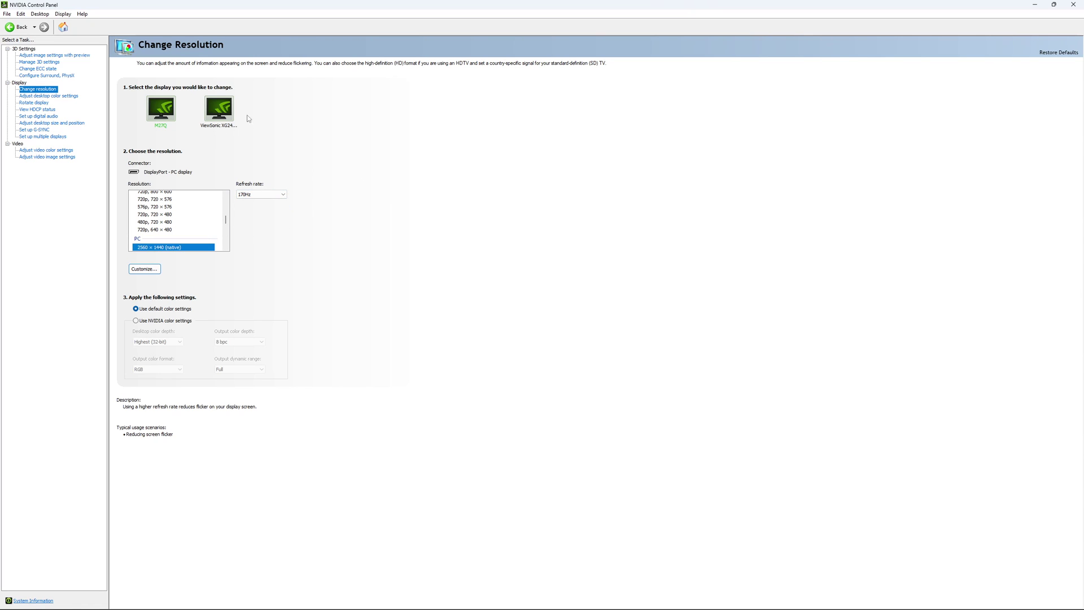
click(36, 131)
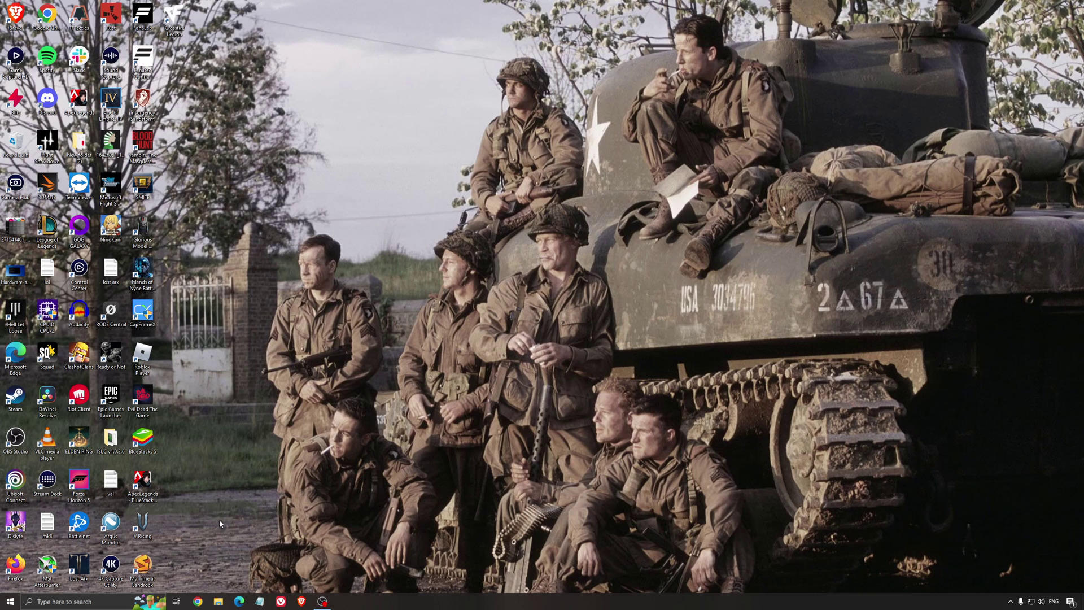
Search Windows for "edit power plan" and open the power plan settings
click(113, 601)
text(edit power plan)
key(Return)
Open Intelligent standby list cleaner from the ISLC v1.0.2.6 folder, start its monitoring, and close its window
double_click(111, 437)
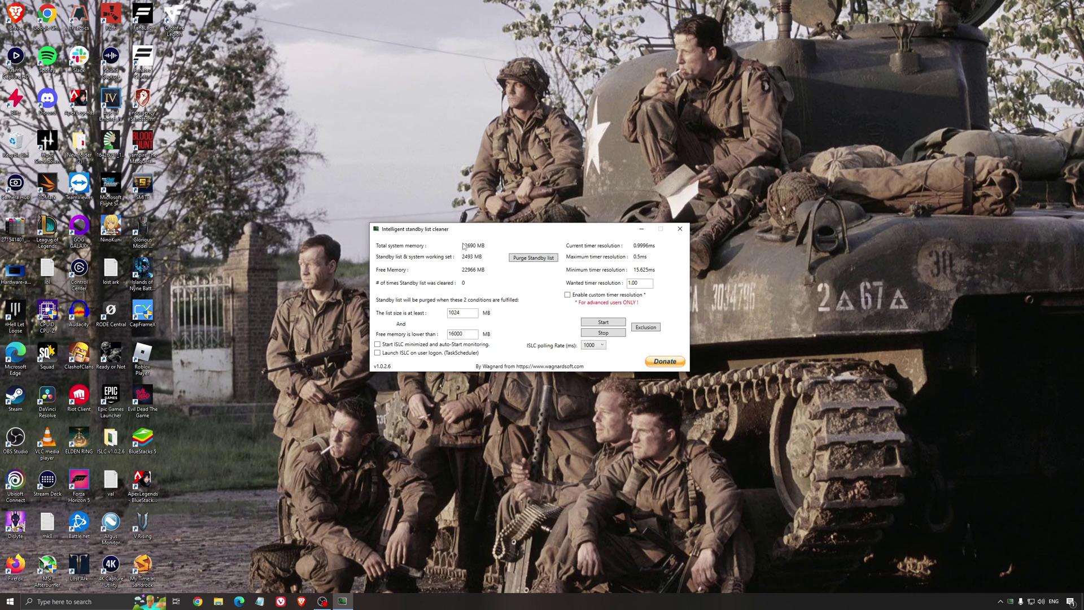
double_click(473, 334)
click(602, 323)
drag(575, 228, 611, 227)
click(678, 228)
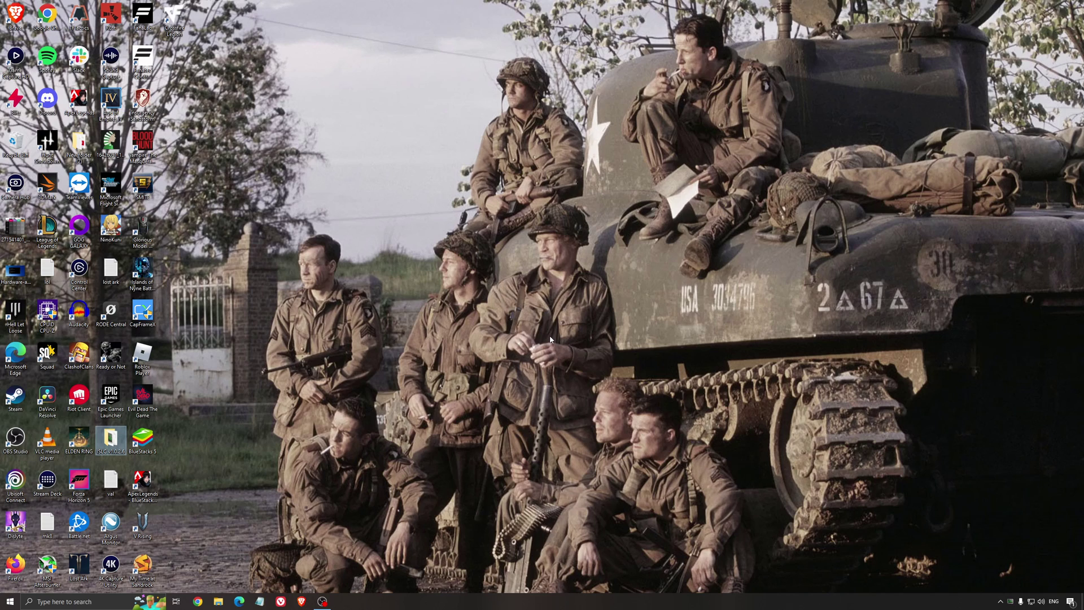
Switch to the Baldur's Gate 3 launcher and select Vulkan as the graphics API
click(525, 316)
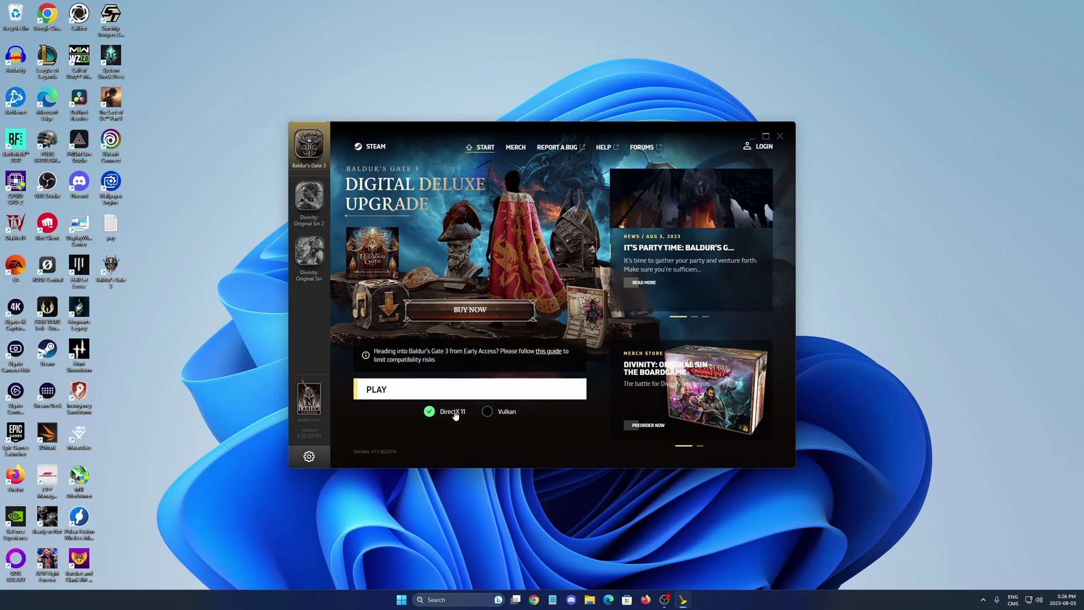
click(487, 417)
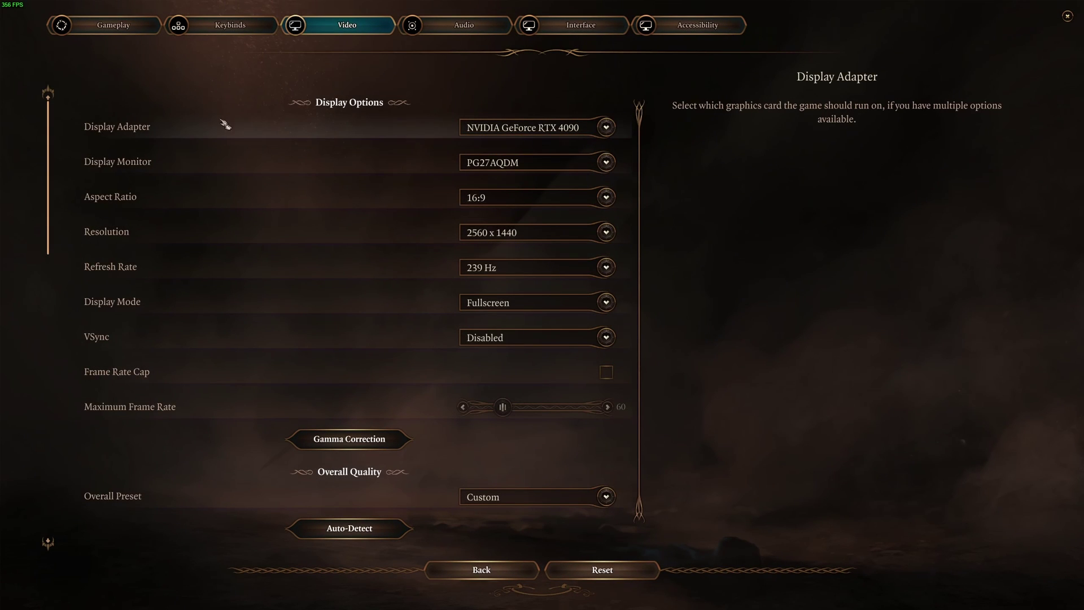
Choose NVIDIA GeForce RTX 4090 as the game's display adapter and set the refresh rate to 239 Hz
click(574, 133)
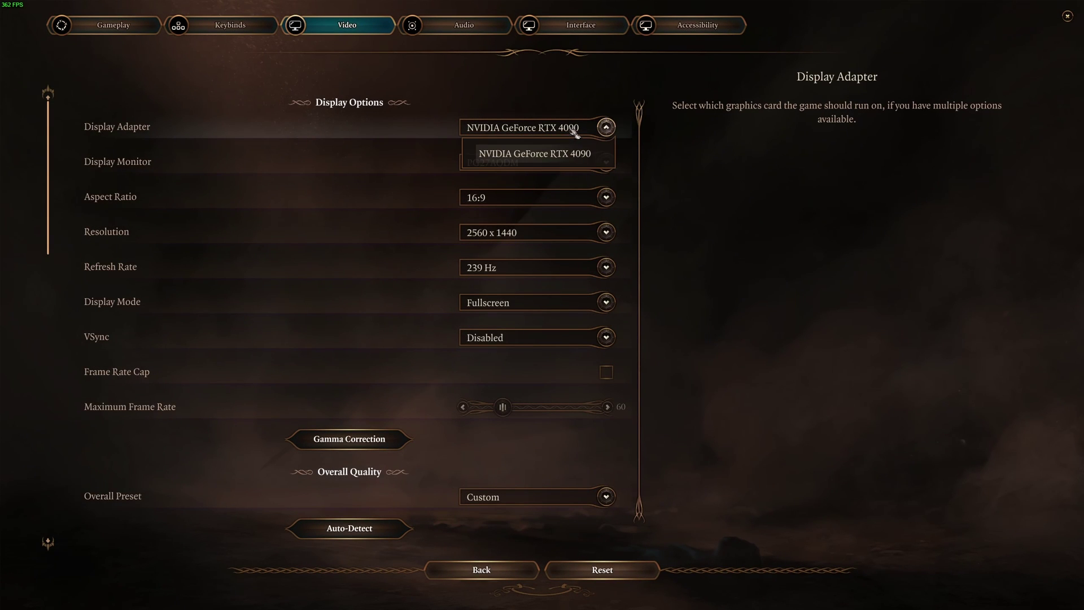
click(549, 148)
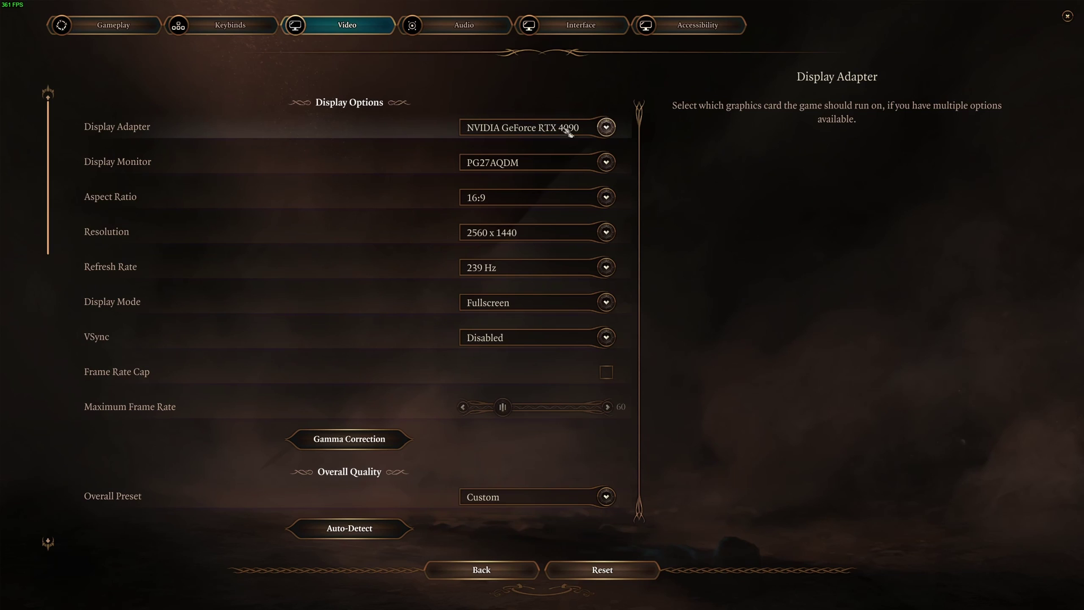
click(582, 130)
click(627, 122)
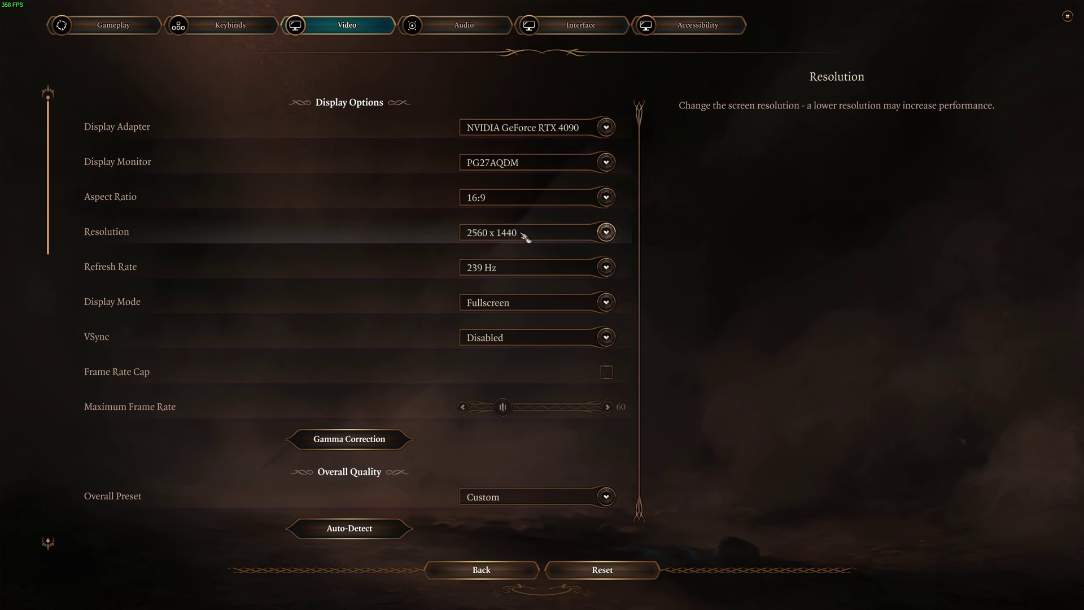
click(605, 268)
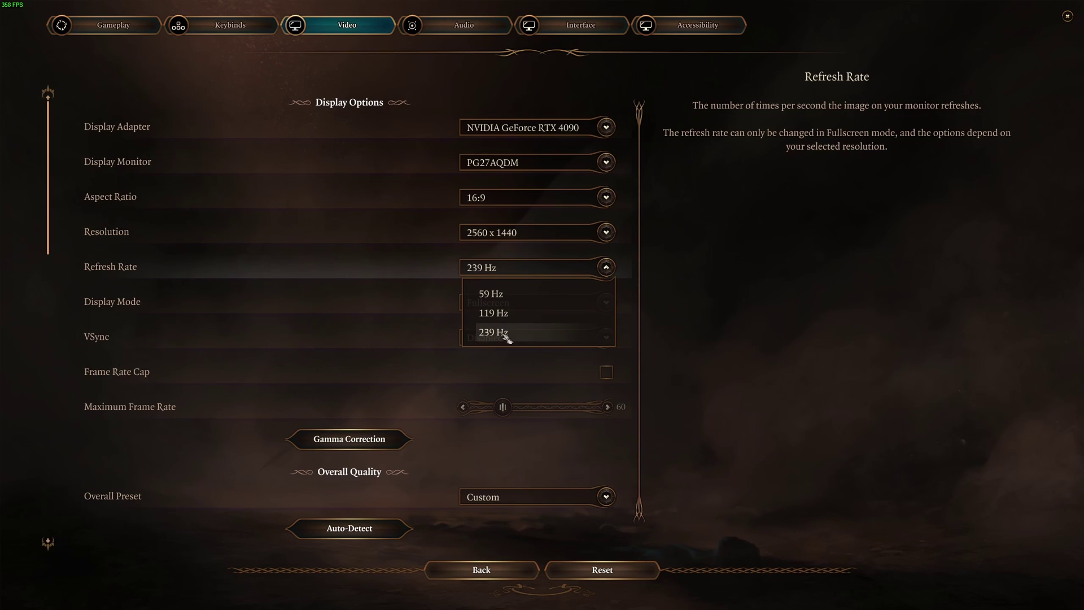
click(573, 333)
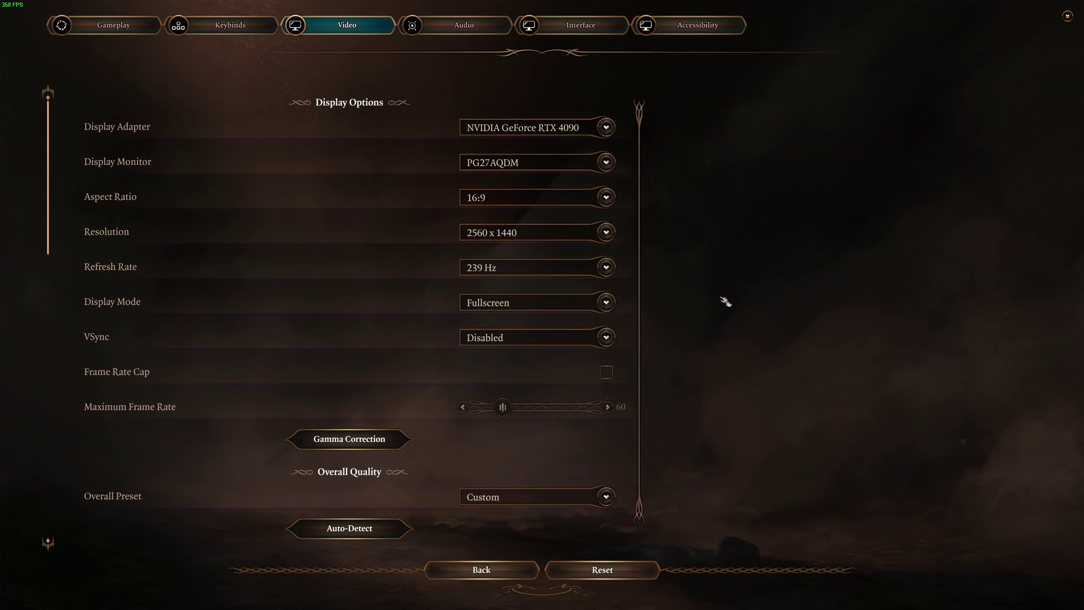
Look through the available Refresh Rate and Display Mode options without changing either setting
click(492, 268)
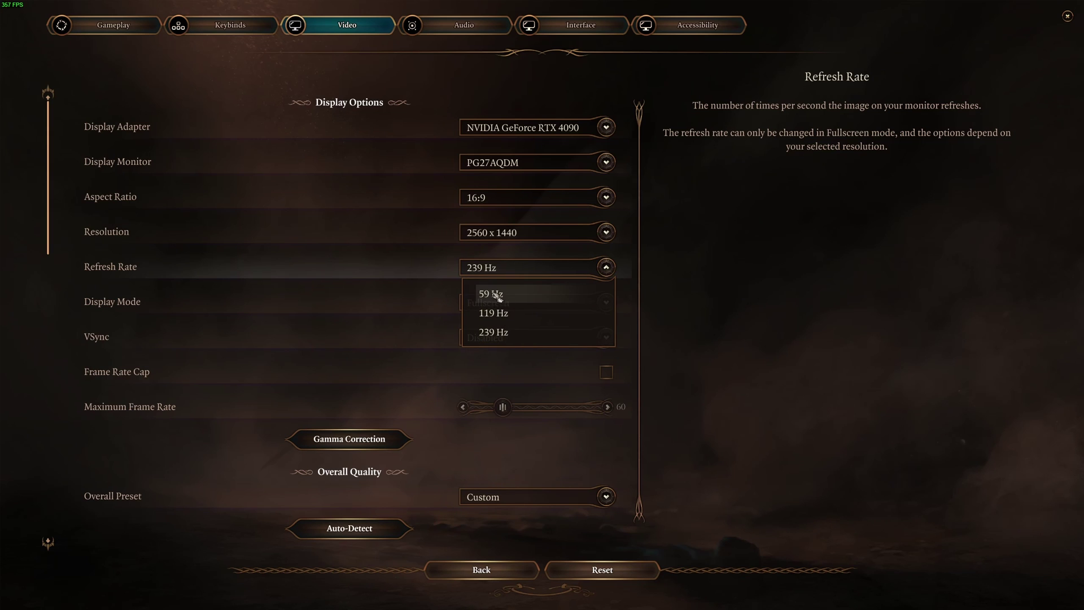
click(713, 329)
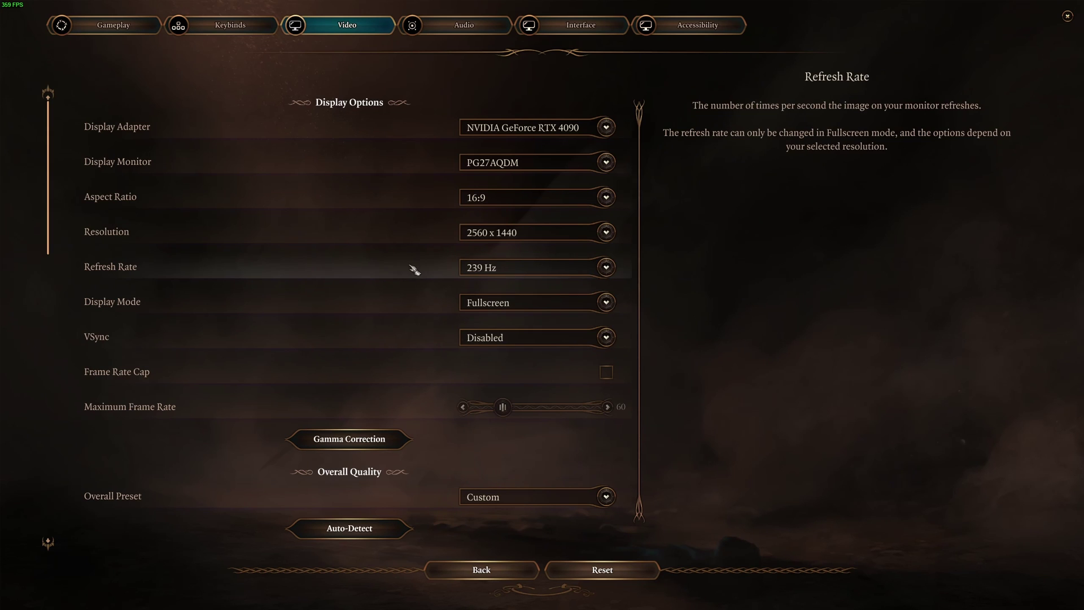
scroll(497, 271, down, 1)
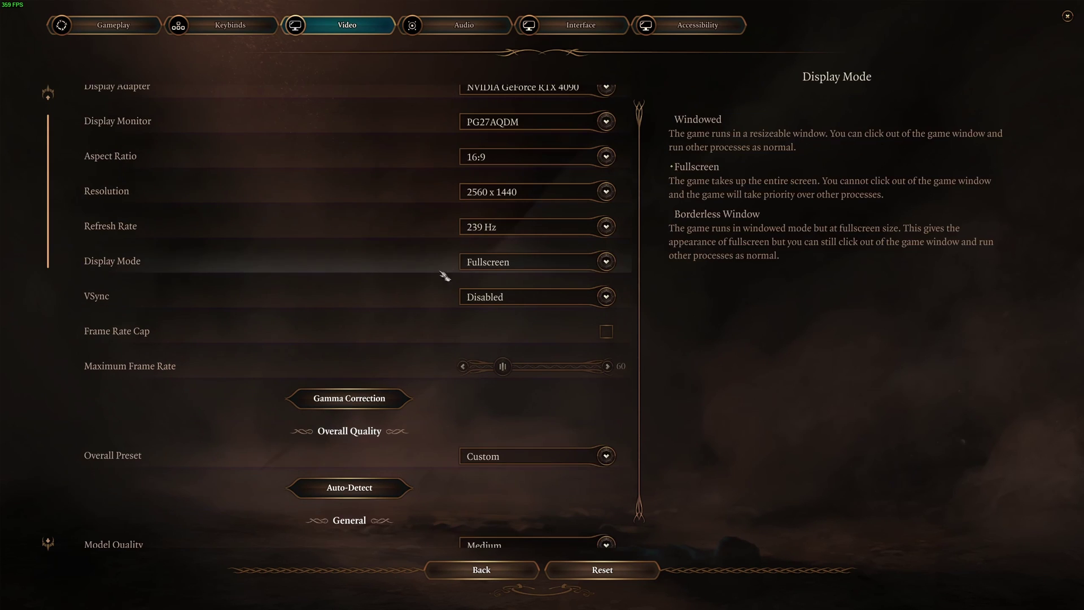
click(541, 265)
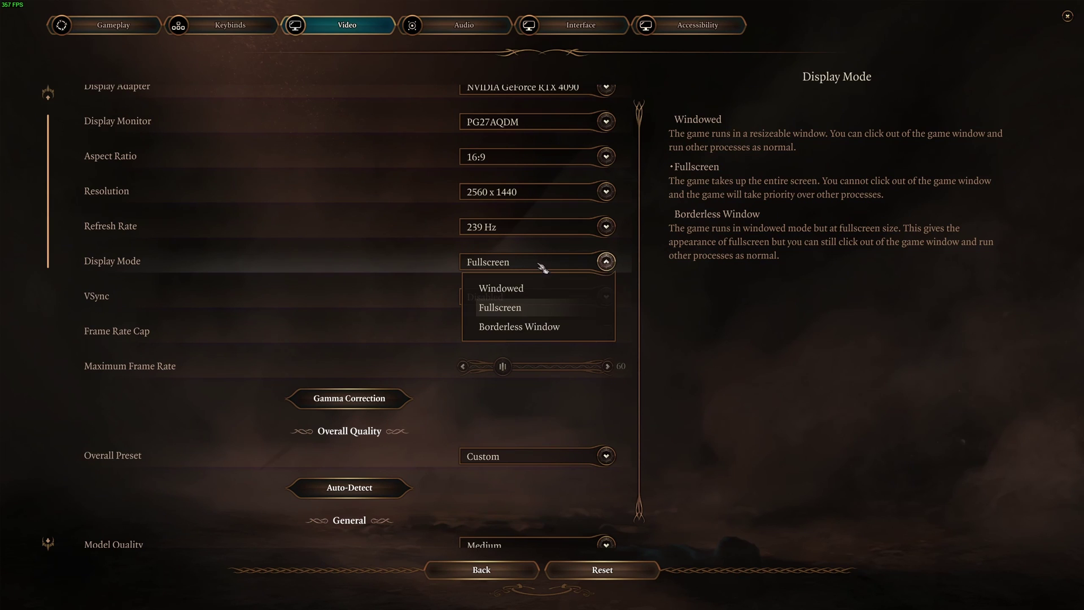
click(655, 298)
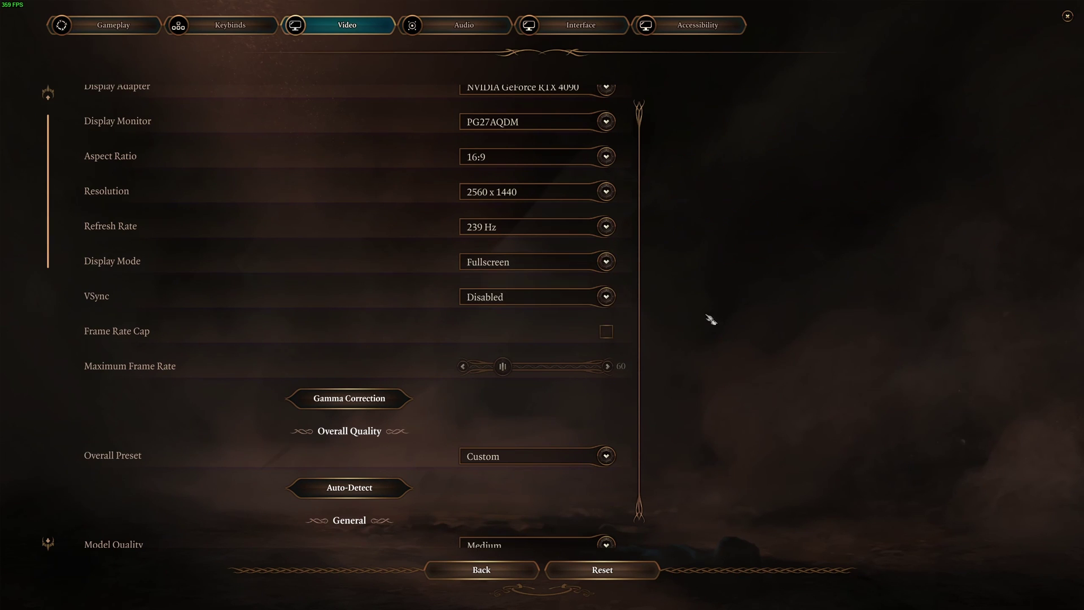
click(518, 271)
click(615, 289)
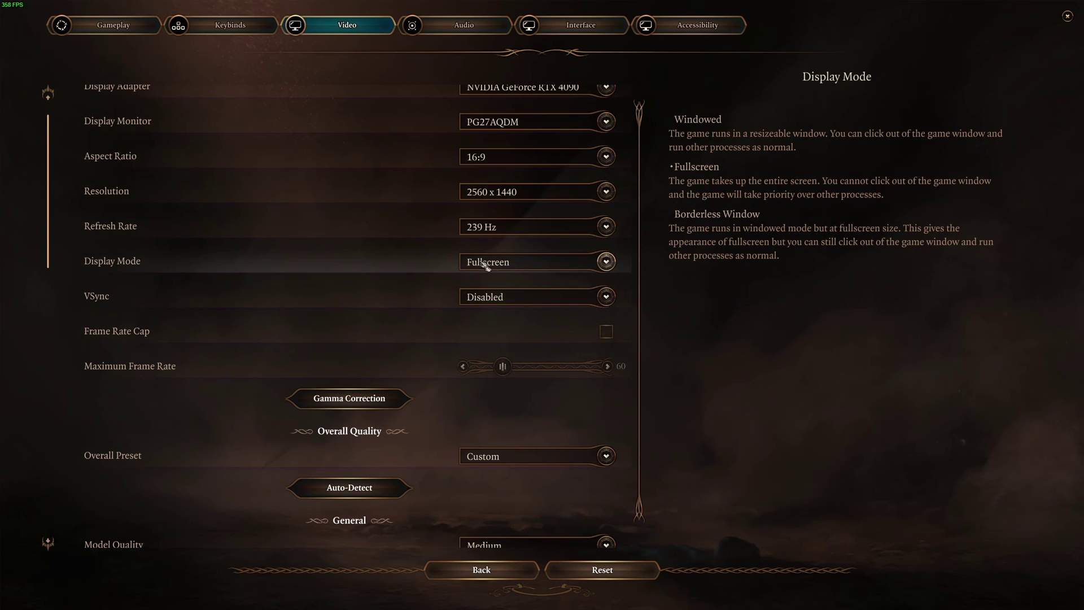
Set Model Quality to Medium in the General section of the video options
scroll(339, 314, down, 1)
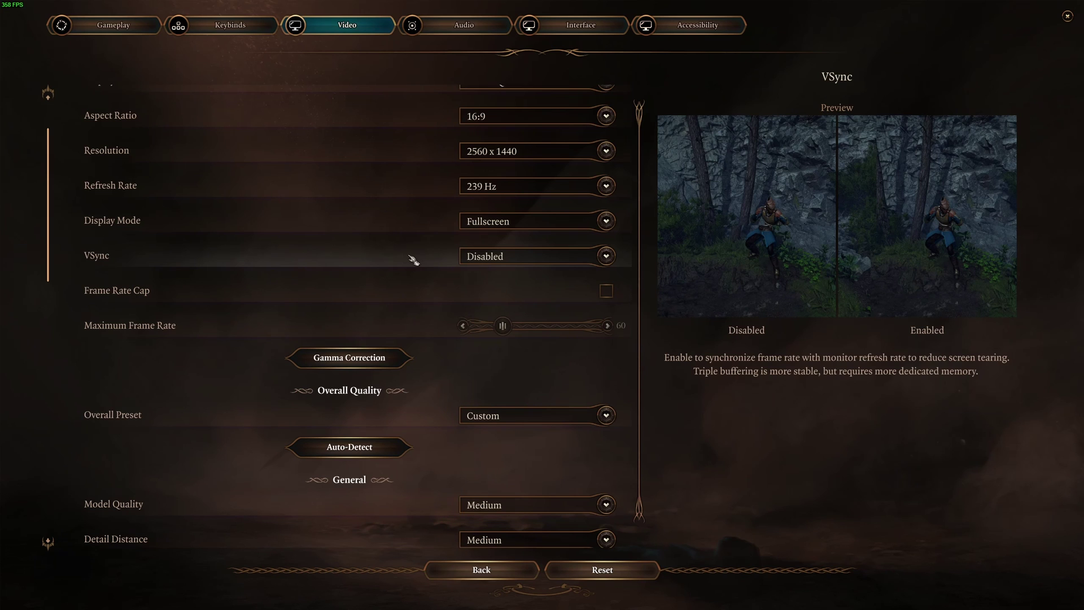
scroll(444, 267, down, 3)
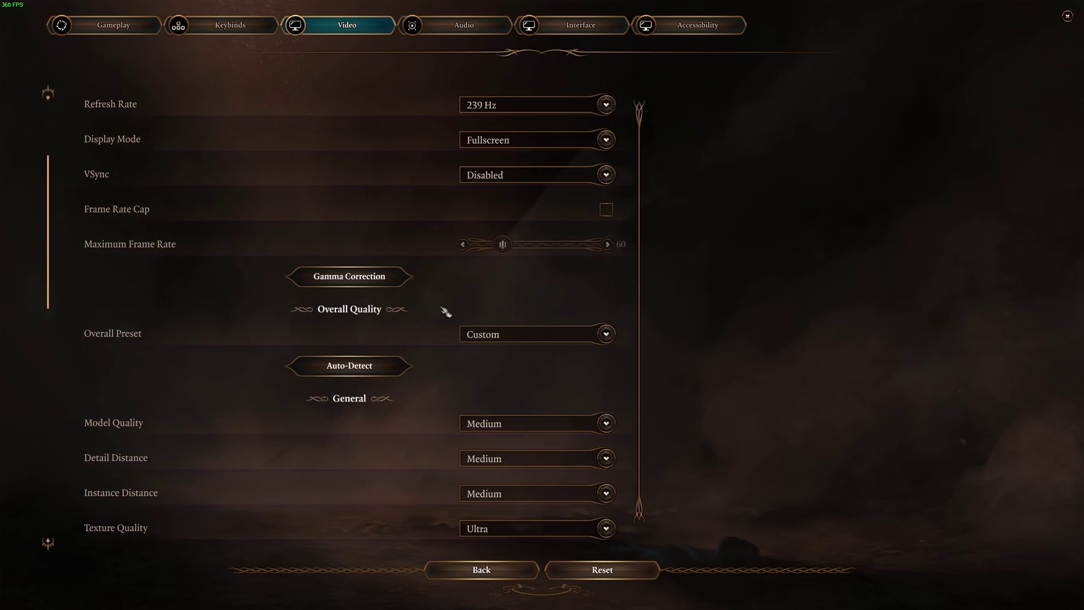
scroll(446, 312, down, 5)
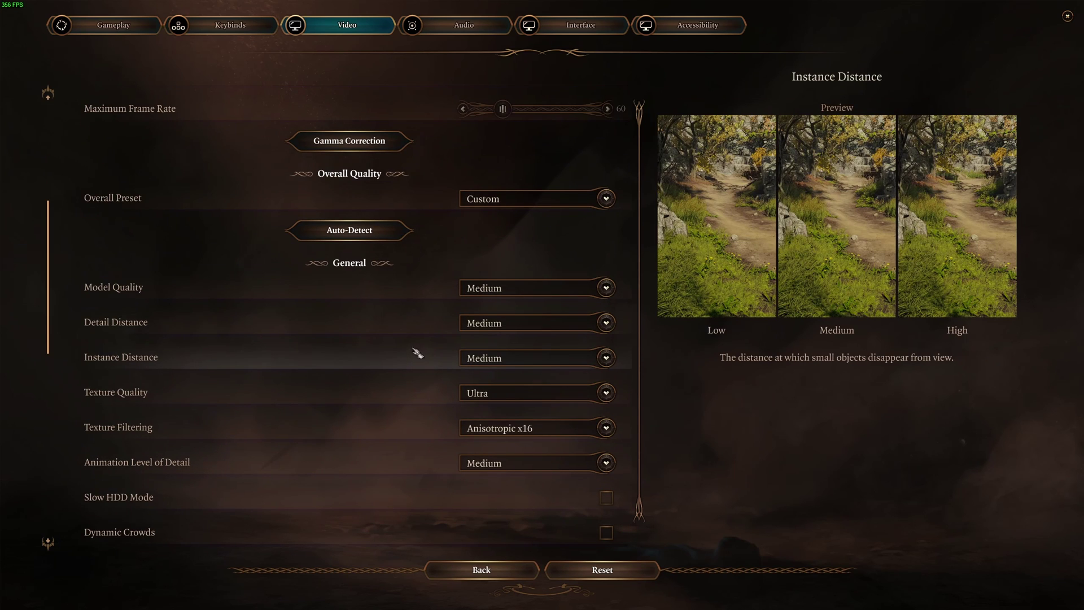
scroll(410, 344, down, 2)
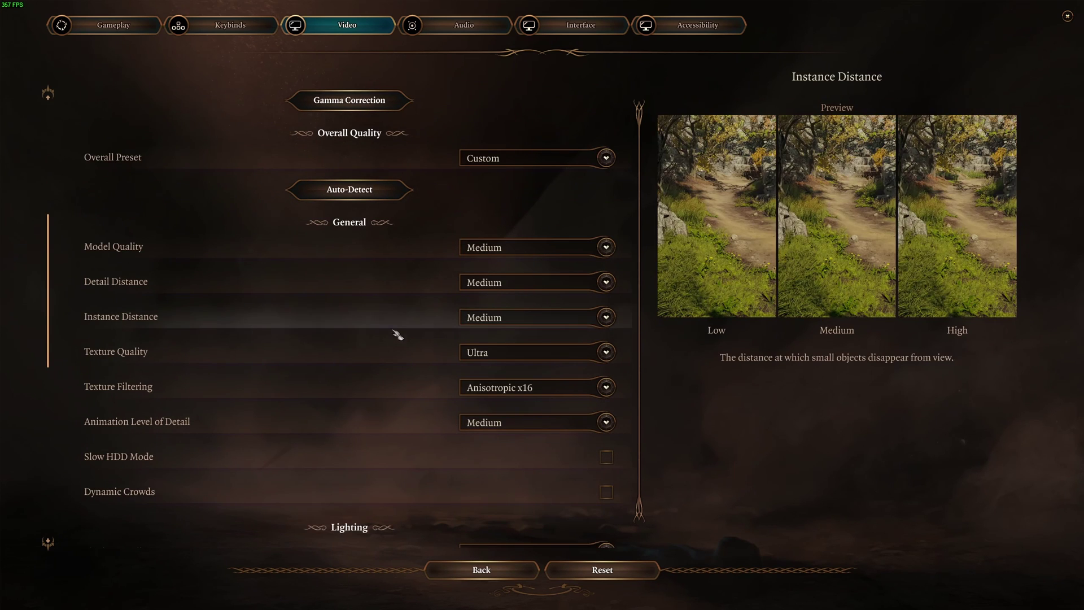
click(541, 252)
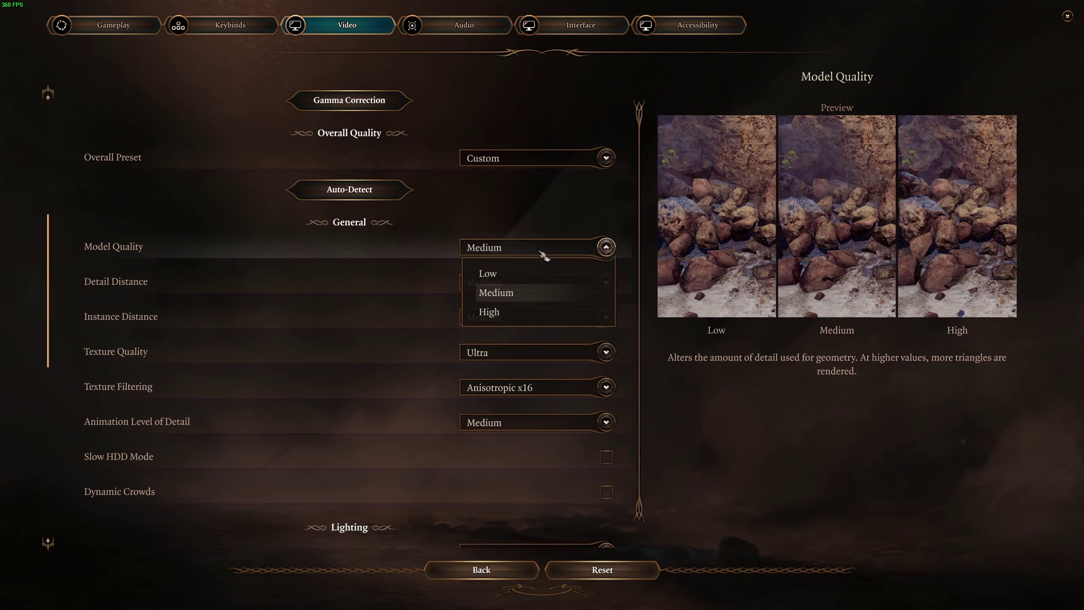
click(510, 288)
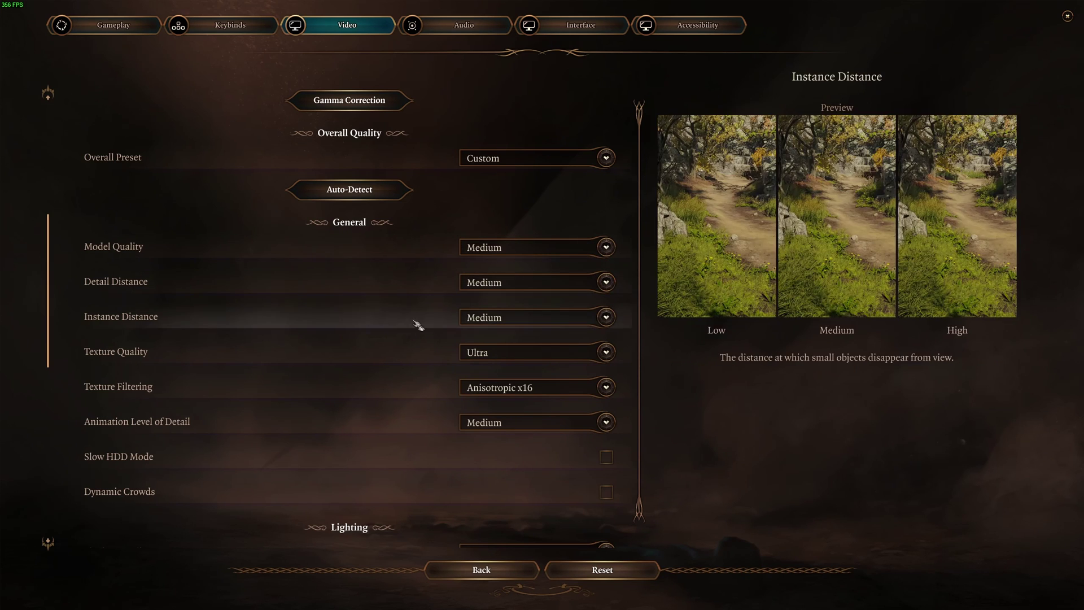
Set Detail Distance to High and Instance Distance to Medium
click(522, 288)
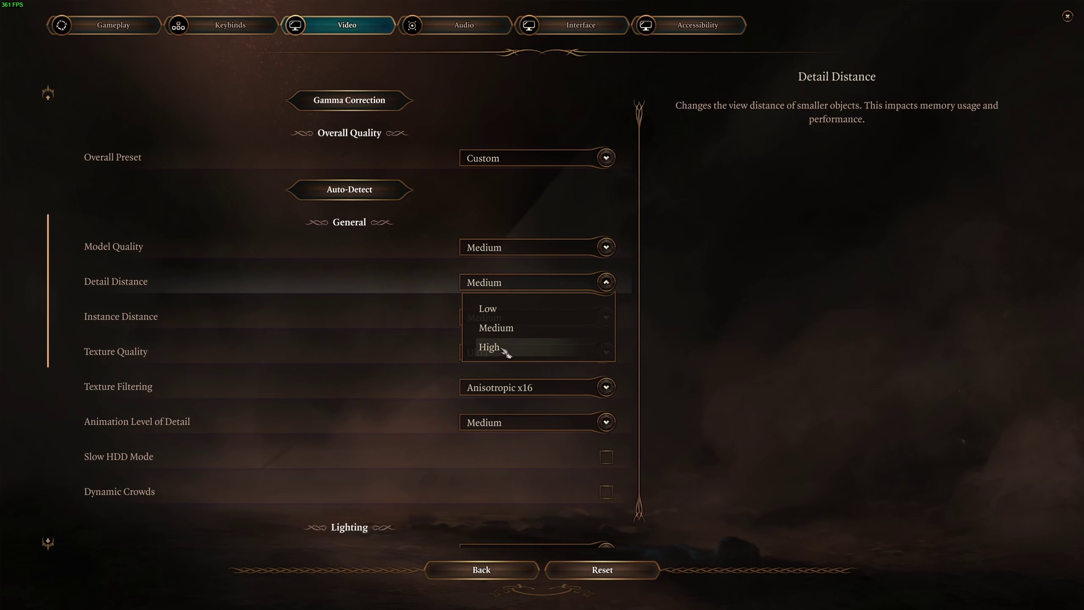
click(510, 329)
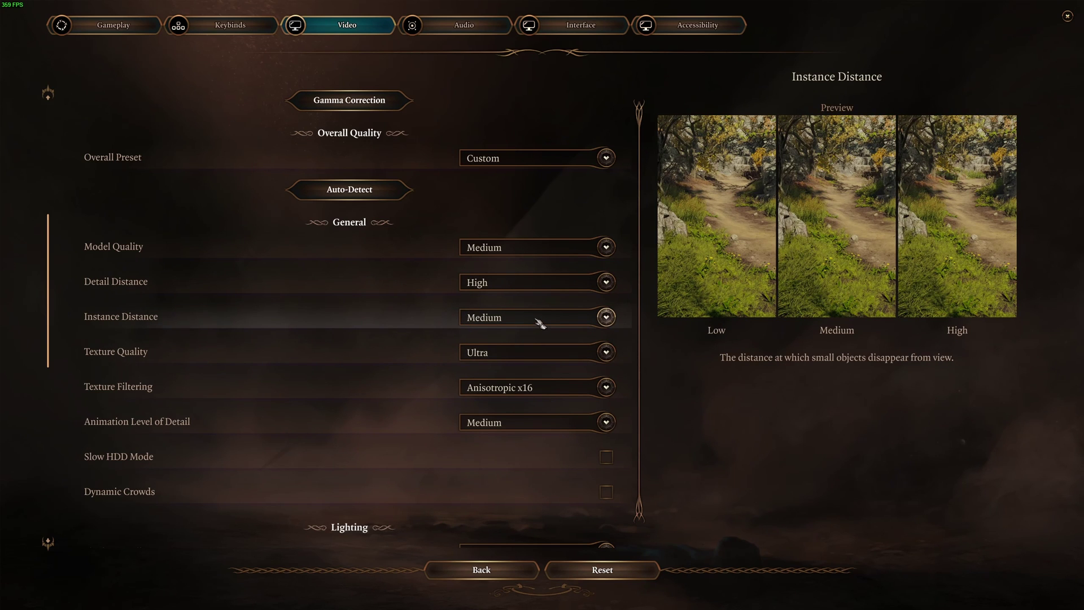
click(540, 323)
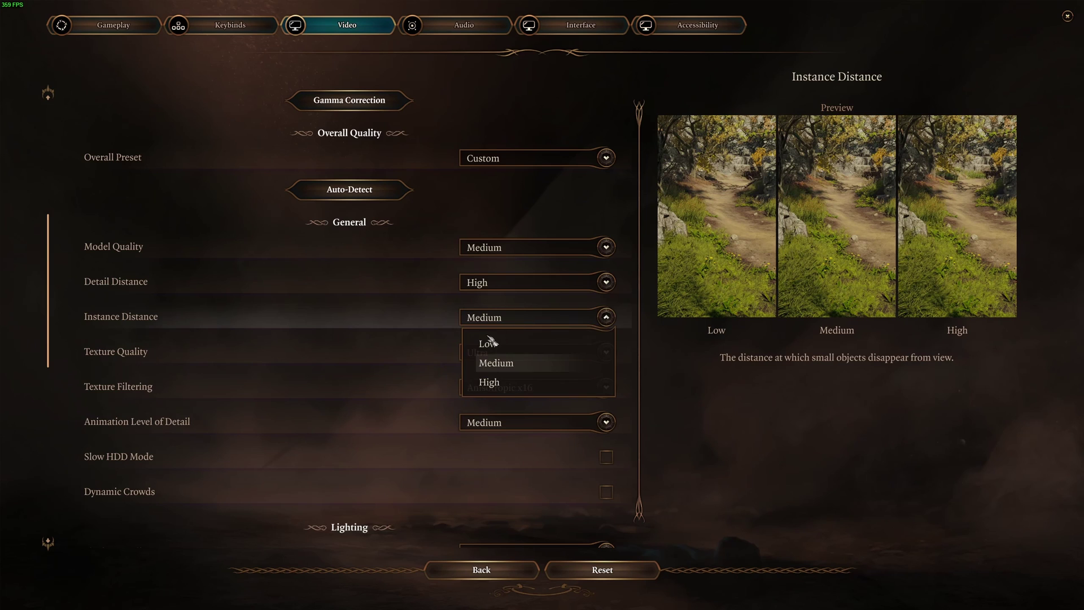
click(523, 370)
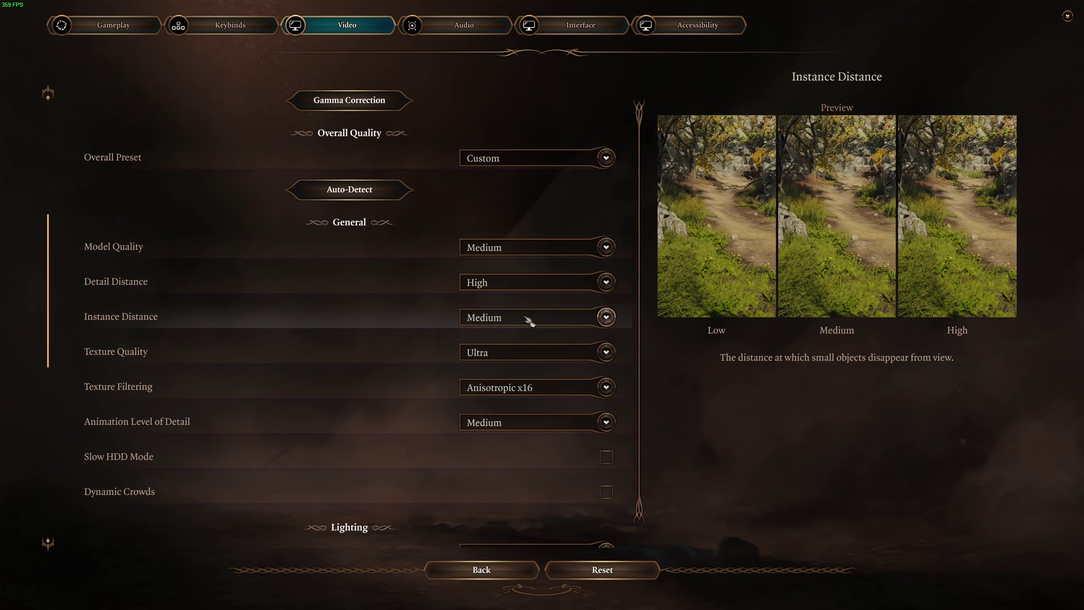
Set Texture Quality to Ultra and Texture Filtering to Anisotropic x16
scroll(387, 363, down, 2)
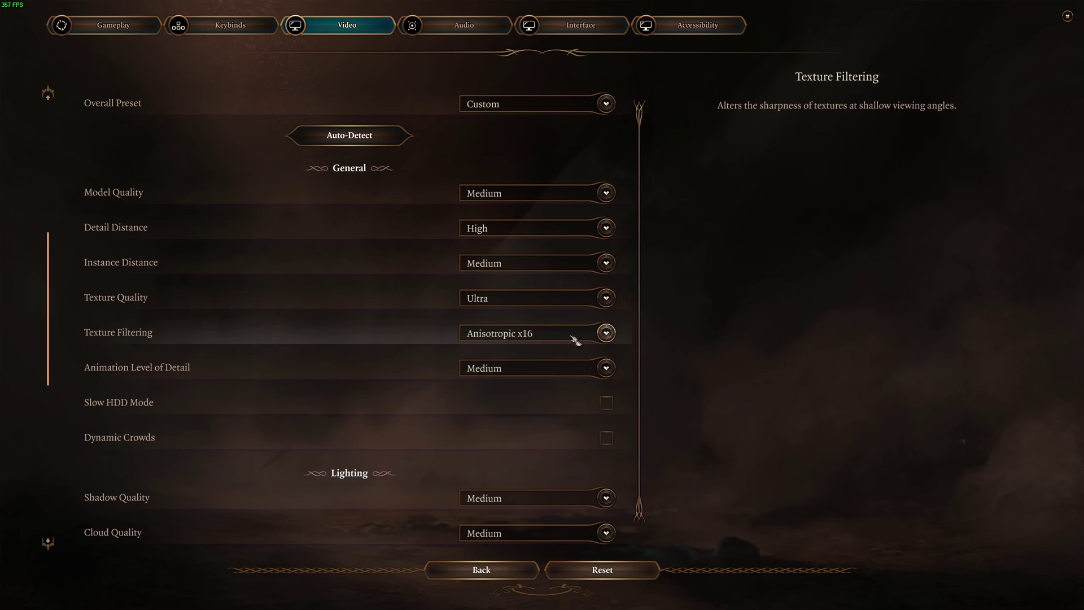
click(534, 301)
click(517, 363)
click(520, 333)
click(539, 421)
click(517, 301)
click(514, 383)
click(503, 337)
click(511, 437)
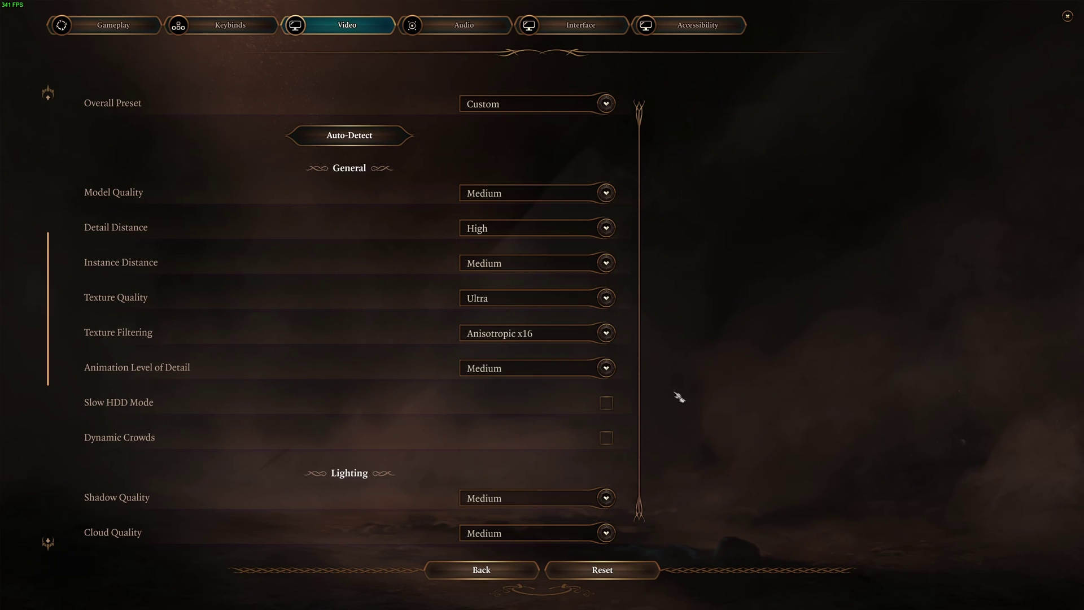
Set Animation Level of Detail to High
scroll(354, 375, down, 1)
click(501, 318)
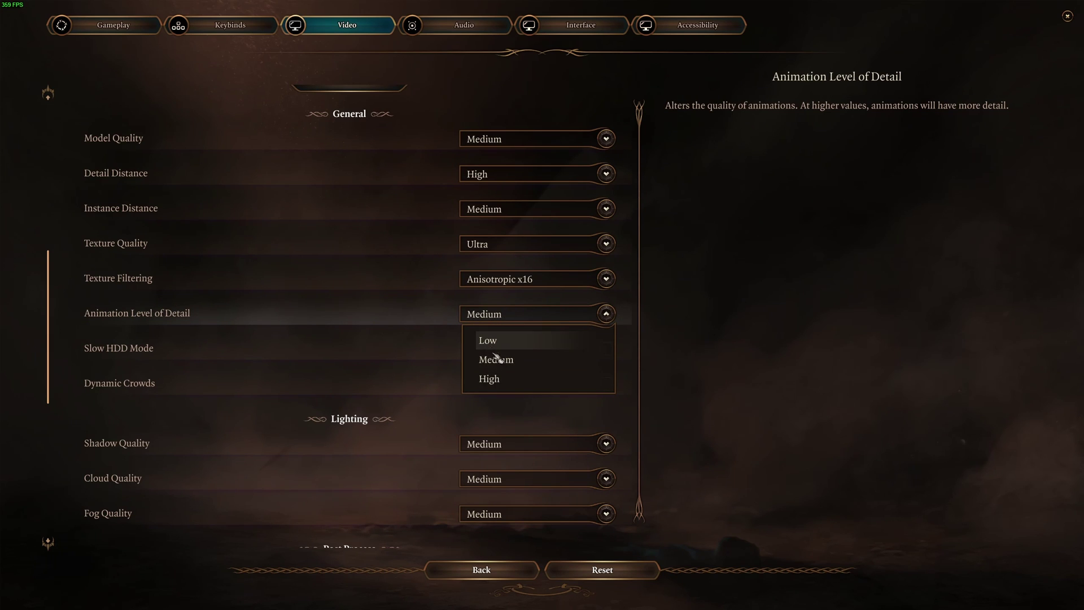
click(508, 371)
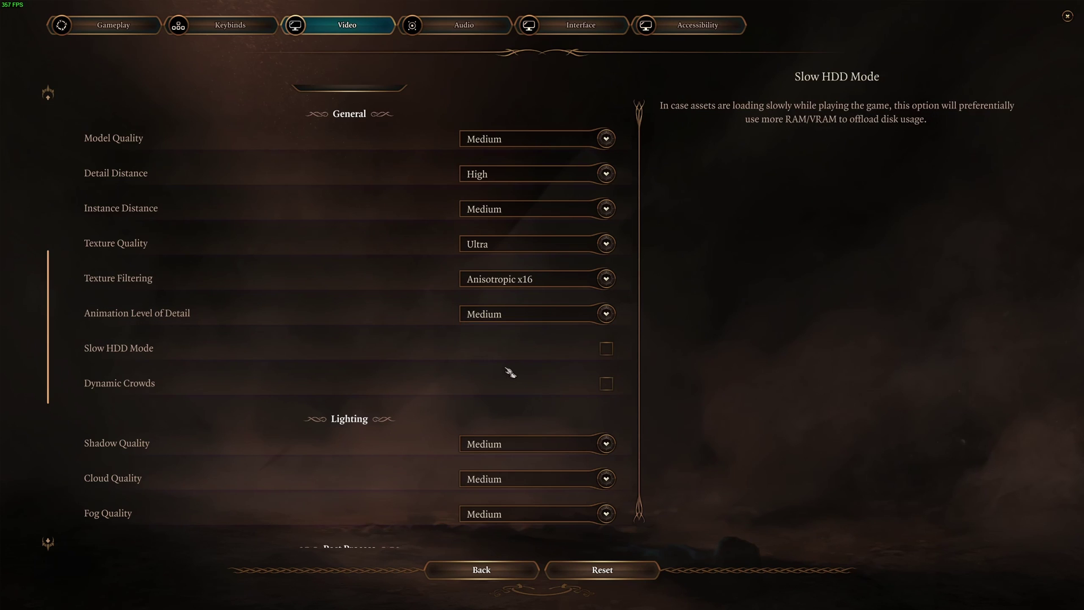
scroll(523, 325, down, 1)
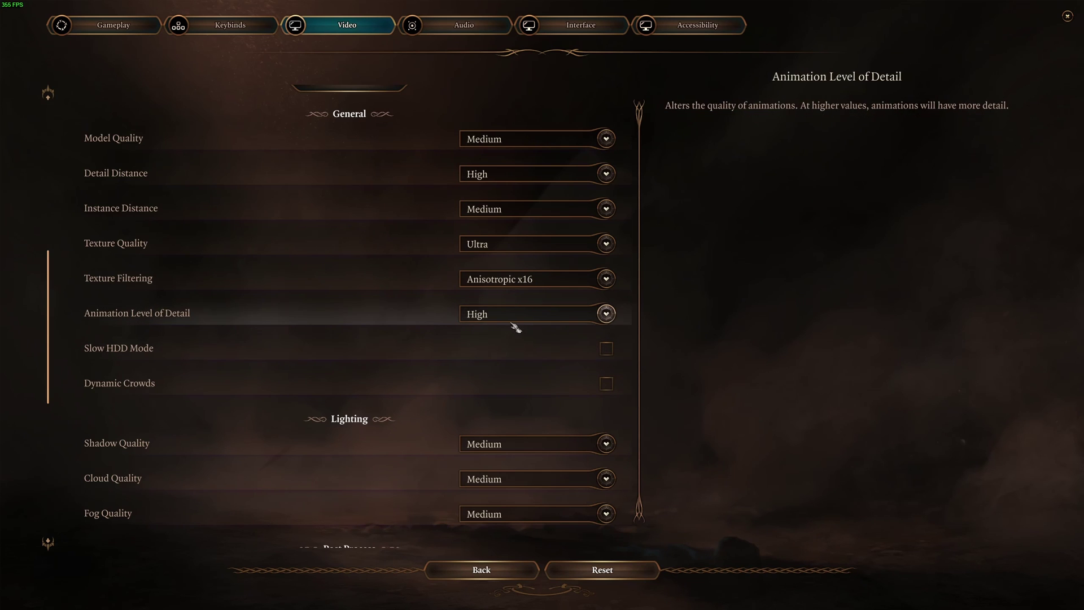
Set Animation Level of Detail to Medium
scroll(513, 330, down, 1)
scroll(513, 329, up, 1)
scroll(443, 375, down, 1)
click(540, 288)
click(544, 332)
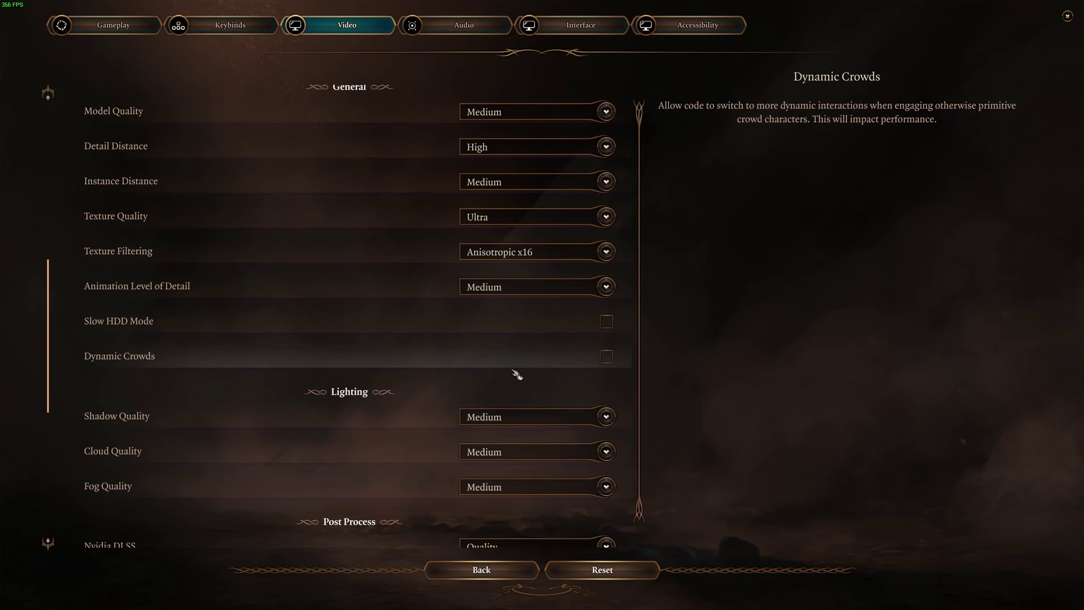
Set Shadow Quality, Cloud Quality and Fog Quality to Low in the Lighting section
scroll(537, 347, down, 1)
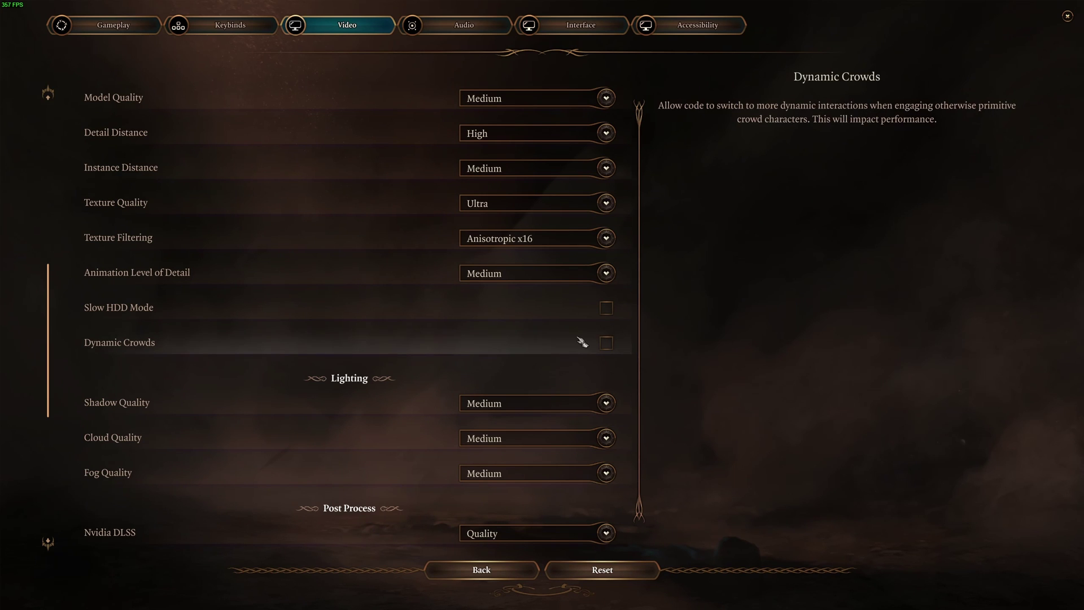
scroll(581, 342, down, 4)
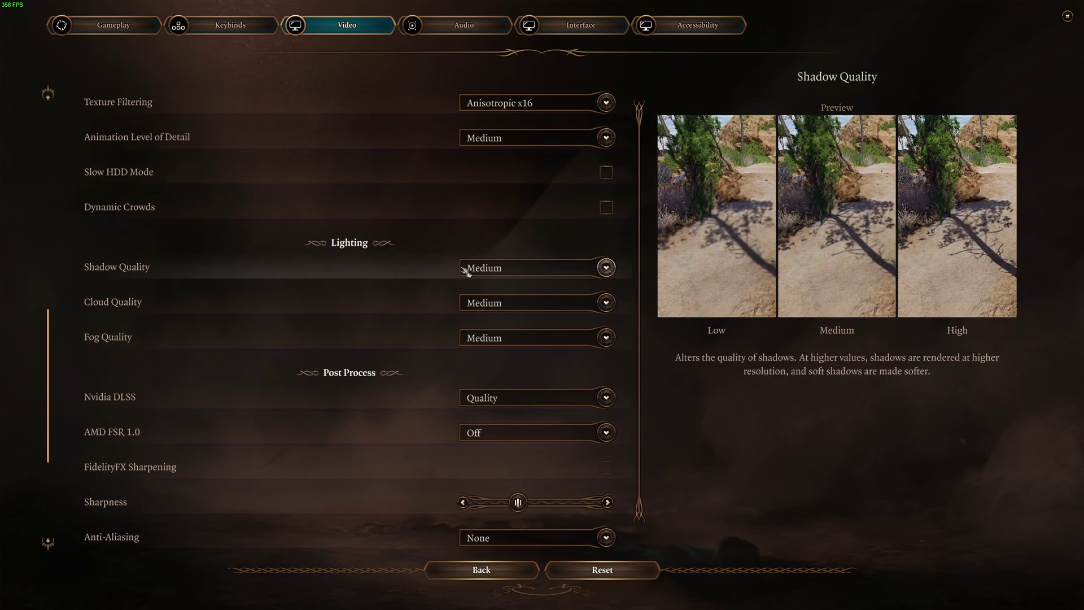
click(561, 274)
click(511, 292)
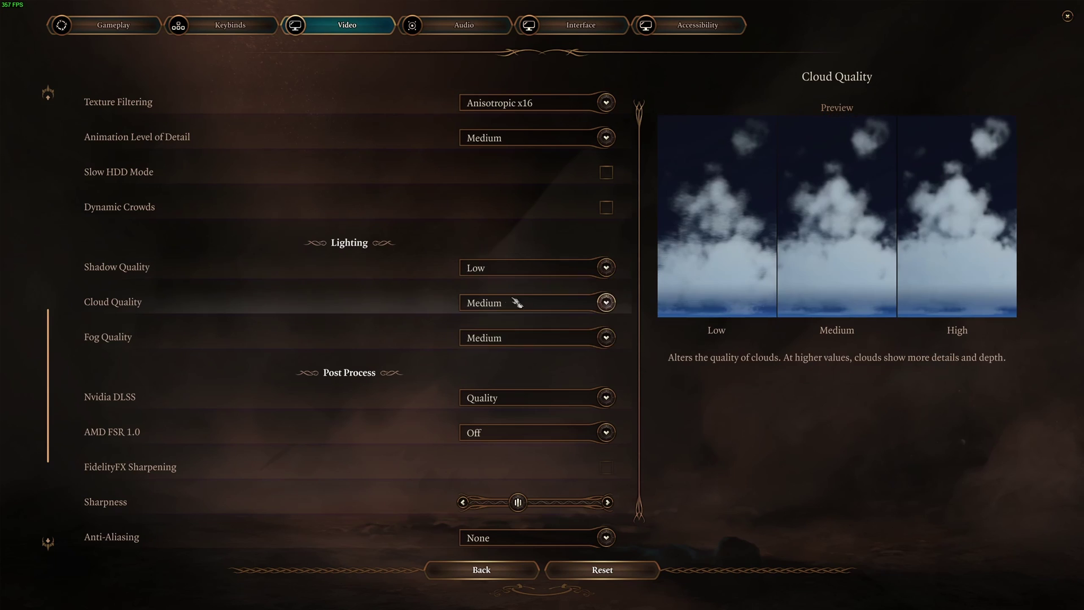
click(511, 305)
click(491, 324)
click(511, 338)
click(574, 361)
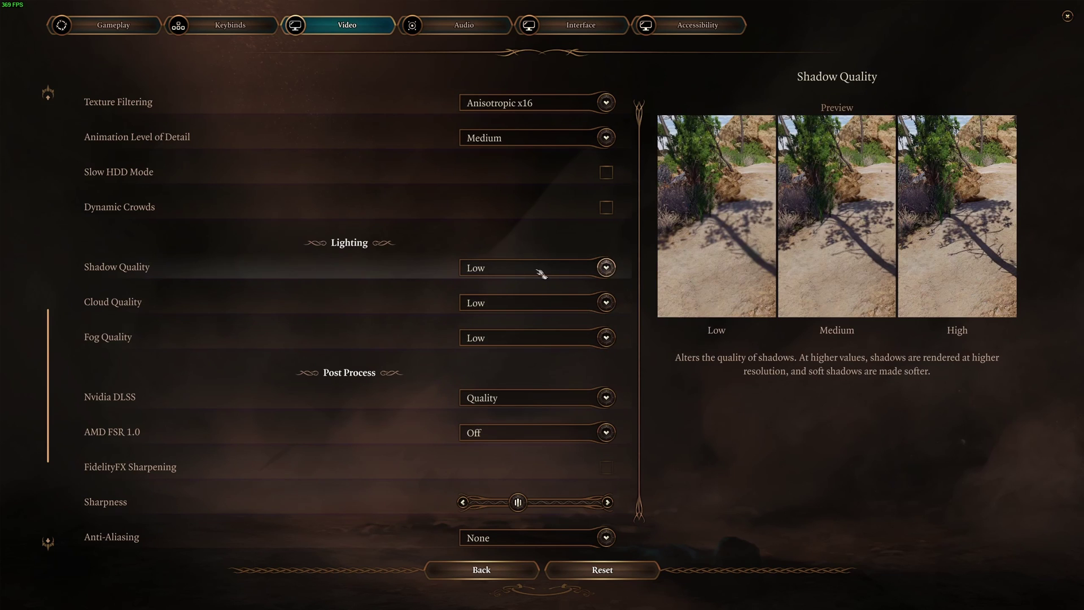
Examine the available levels for Shadow Quality, Cloud Quality and Fog Quality, choosing Low for each
click(541, 274)
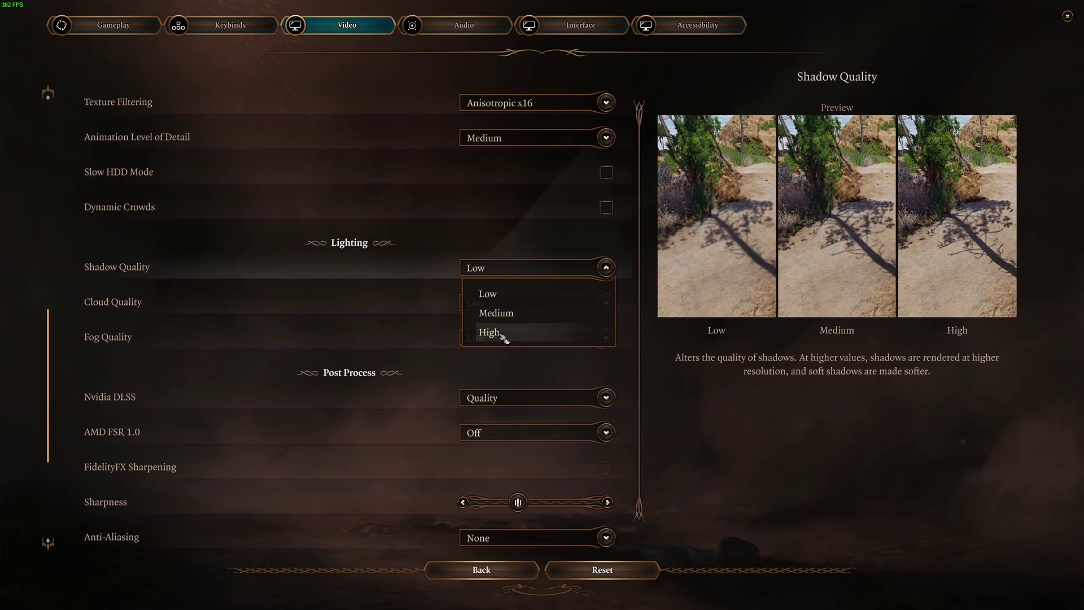
click(491, 295)
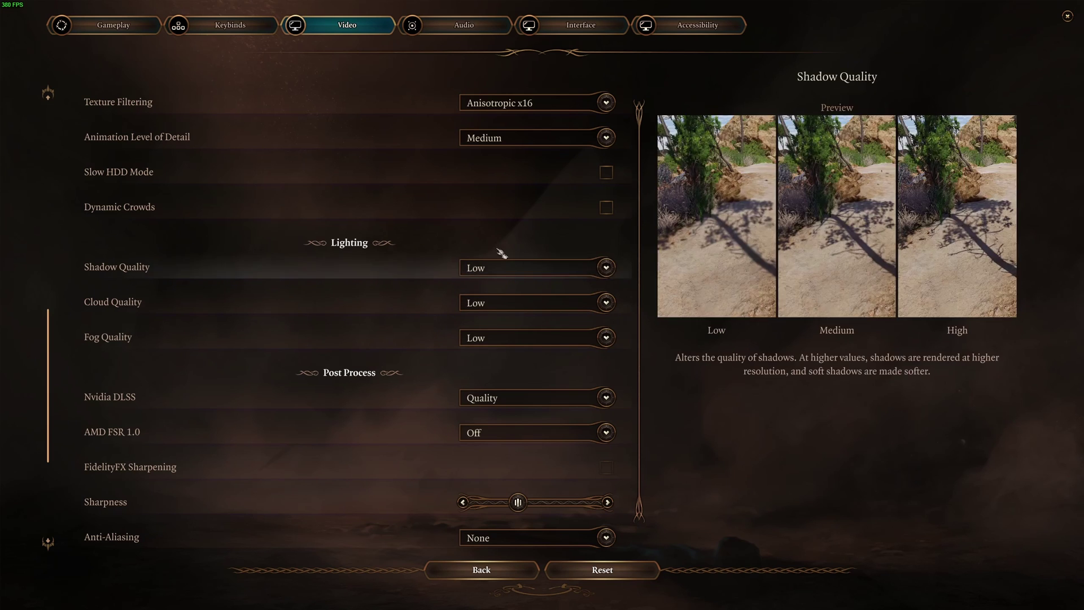
click(540, 303)
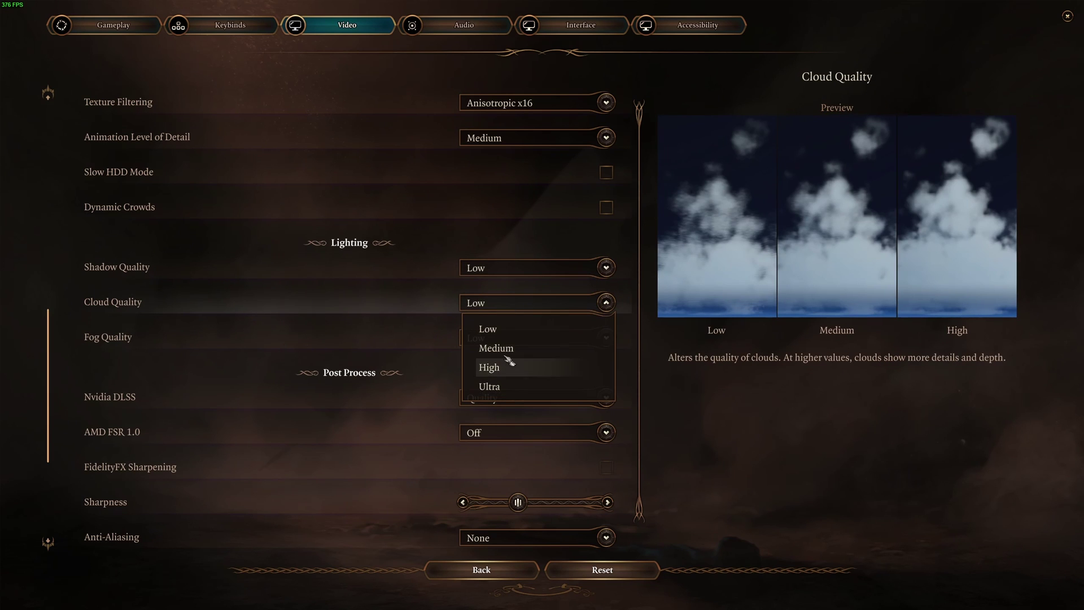
click(492, 327)
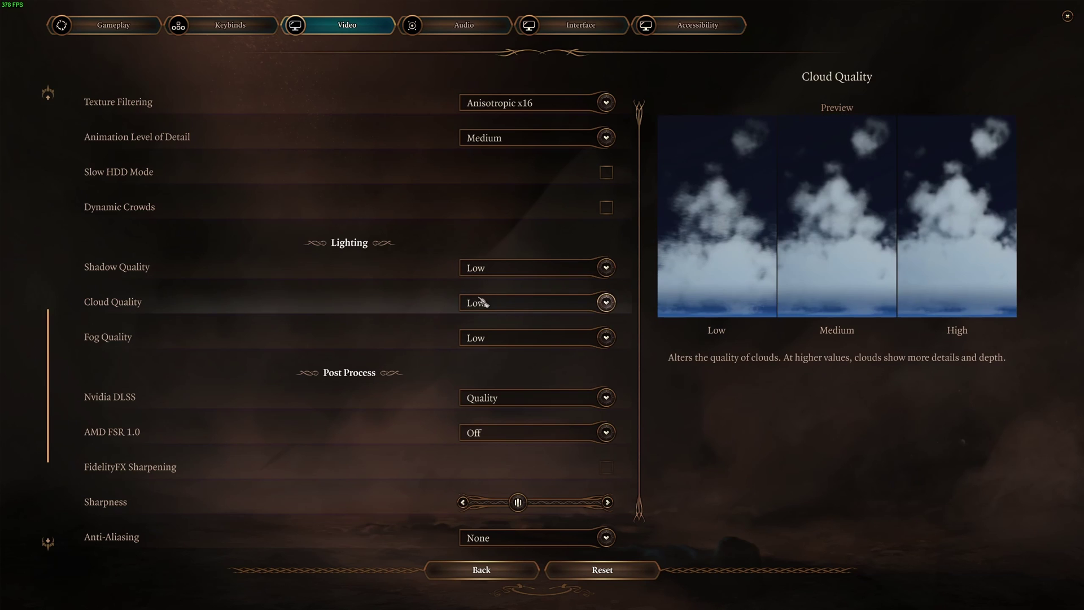
click(536, 339)
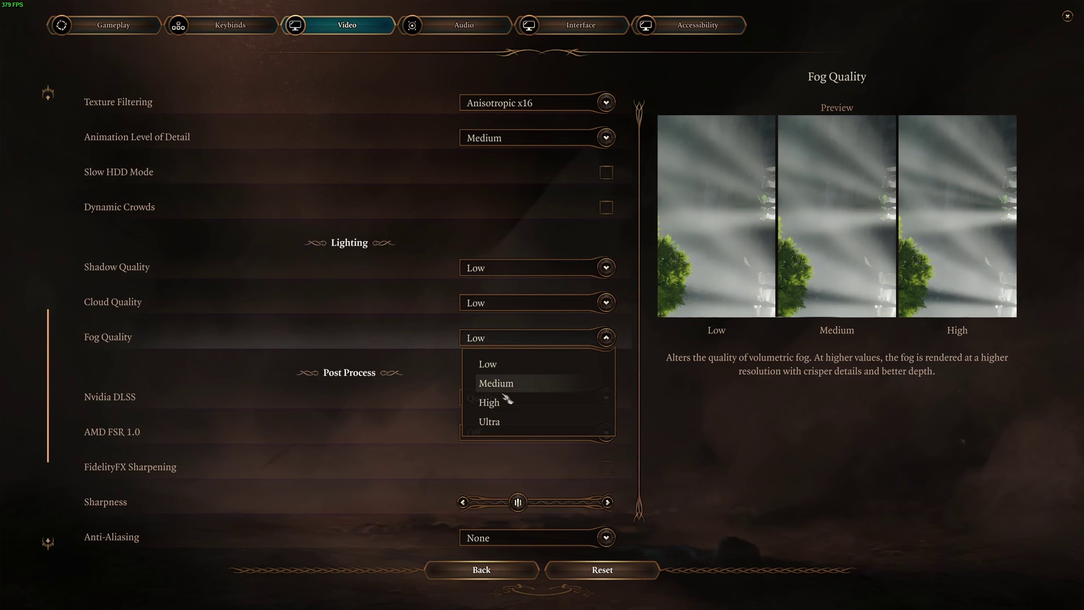
click(475, 353)
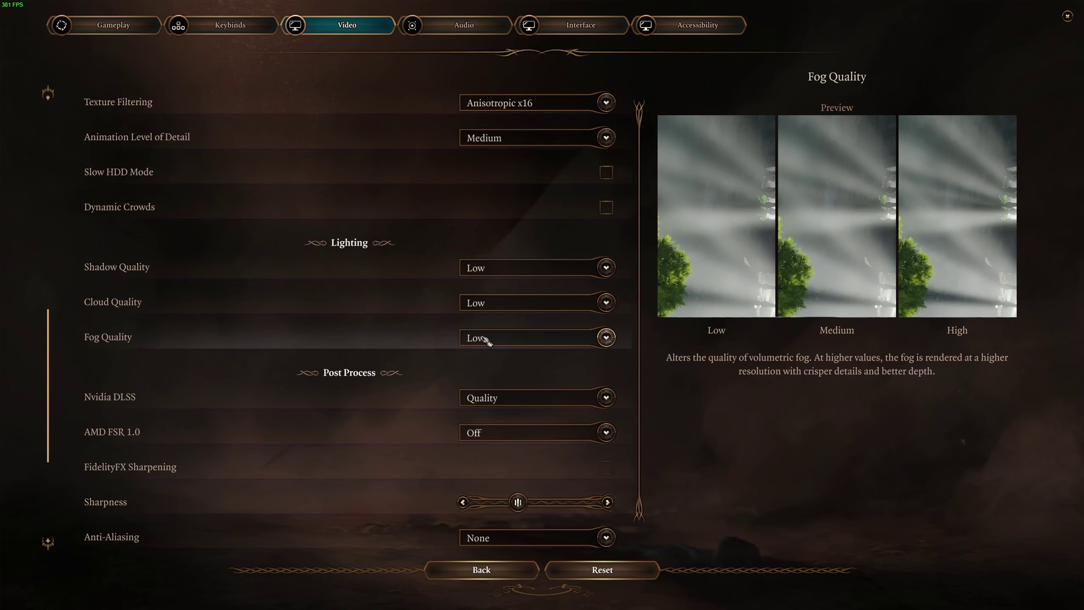
Set Cloud Quality, Fog Quality and Shadow Quality to Medium
click(485, 303)
click(485, 348)
click(485, 339)
click(496, 384)
click(514, 268)
click(495, 310)
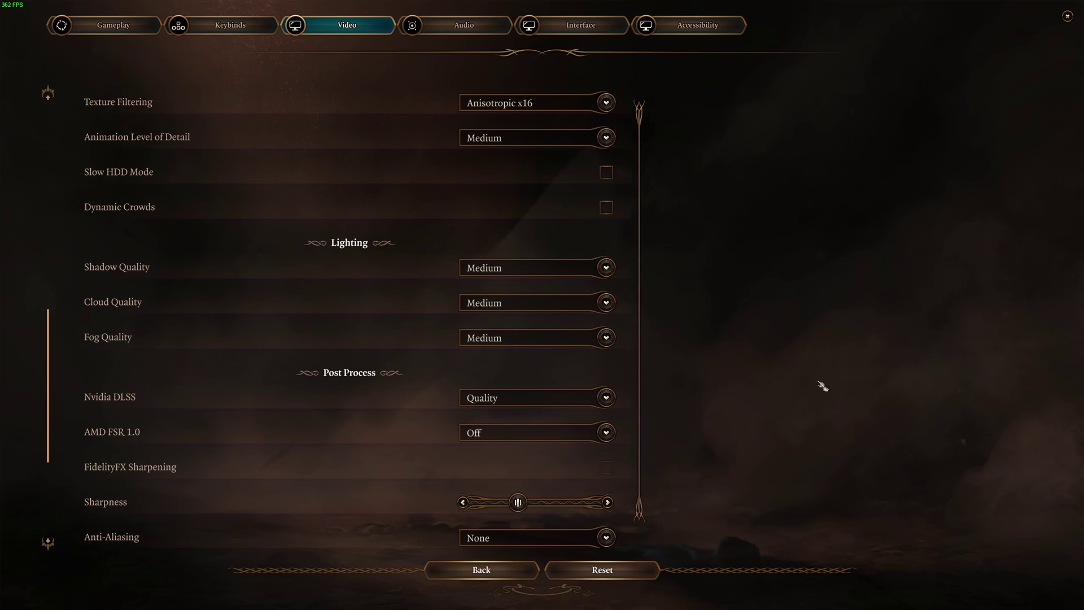
Review the available Nvidia DLSS modes in the Post Process section and choose Quality
mouse_move(581, 260)
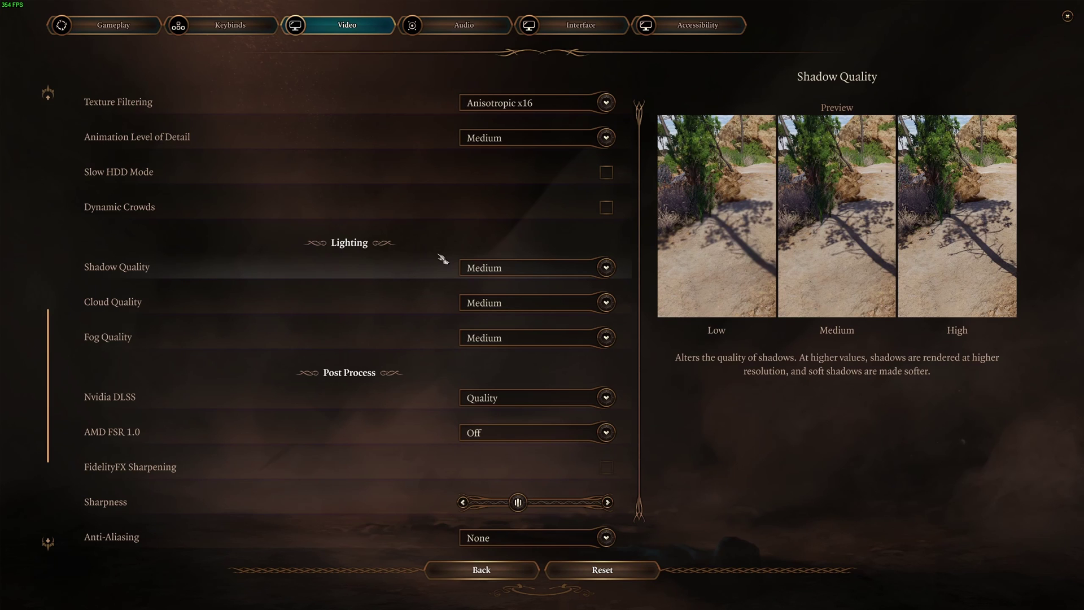
scroll(443, 259, down, 4)
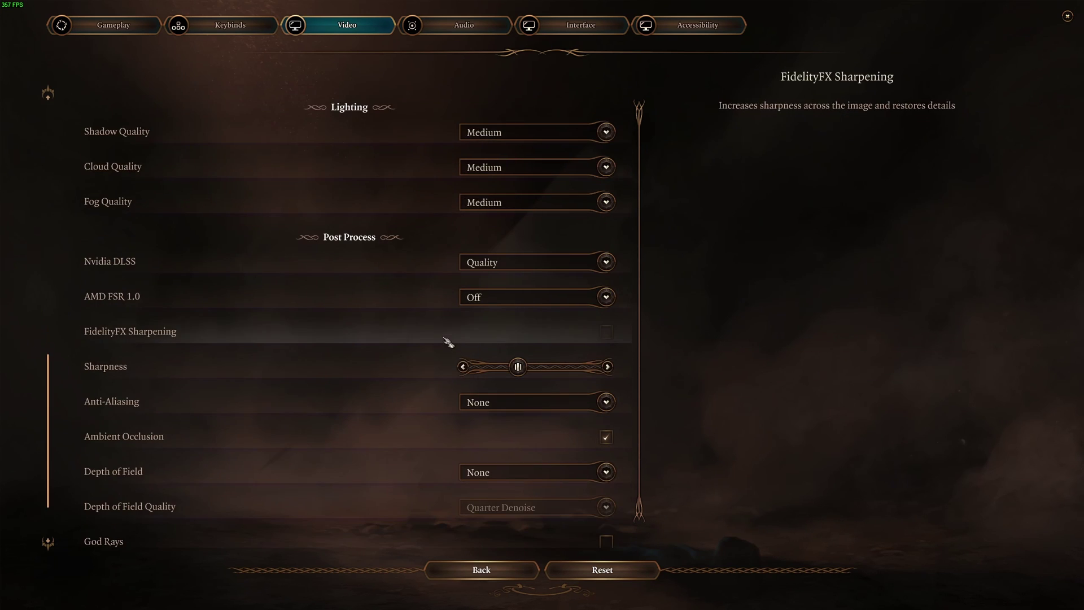
click(532, 266)
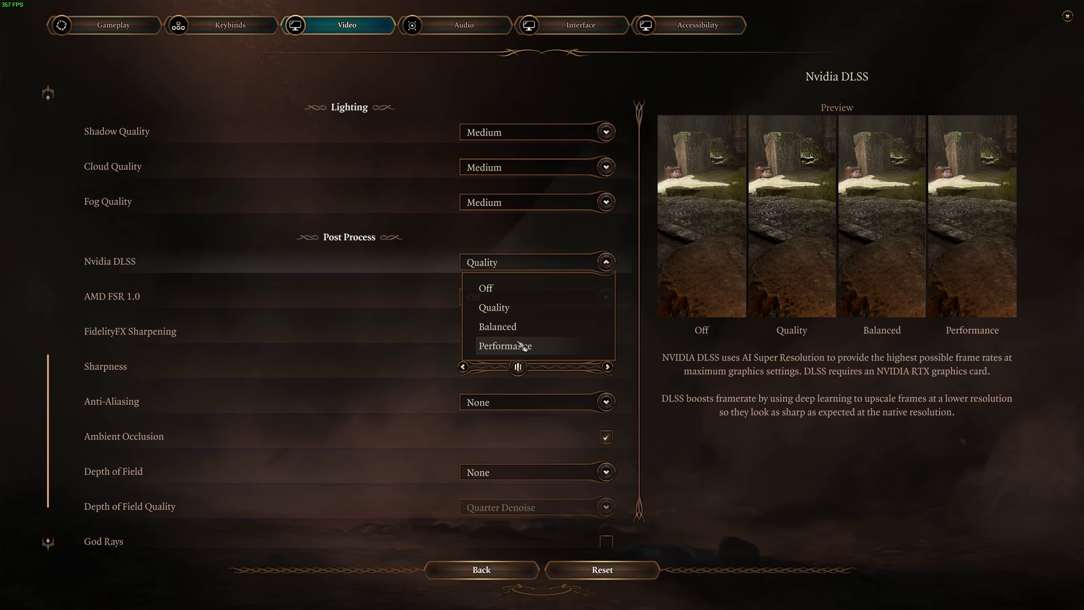
click(511, 307)
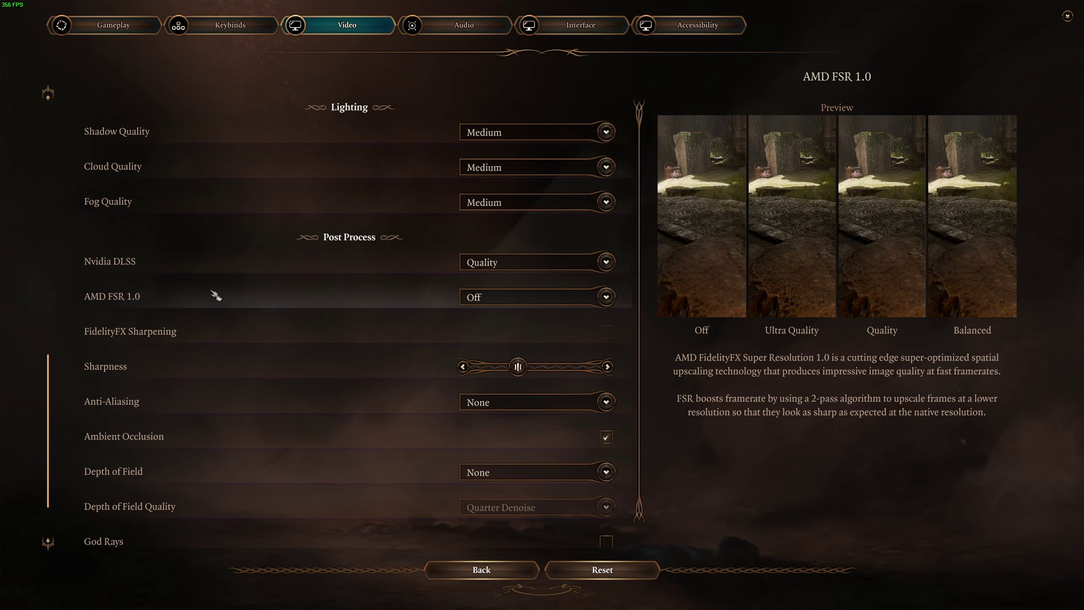
Set Anti-Aliasing to None in the Post Process section and review its other available modes
scroll(271, 351, down, 1)
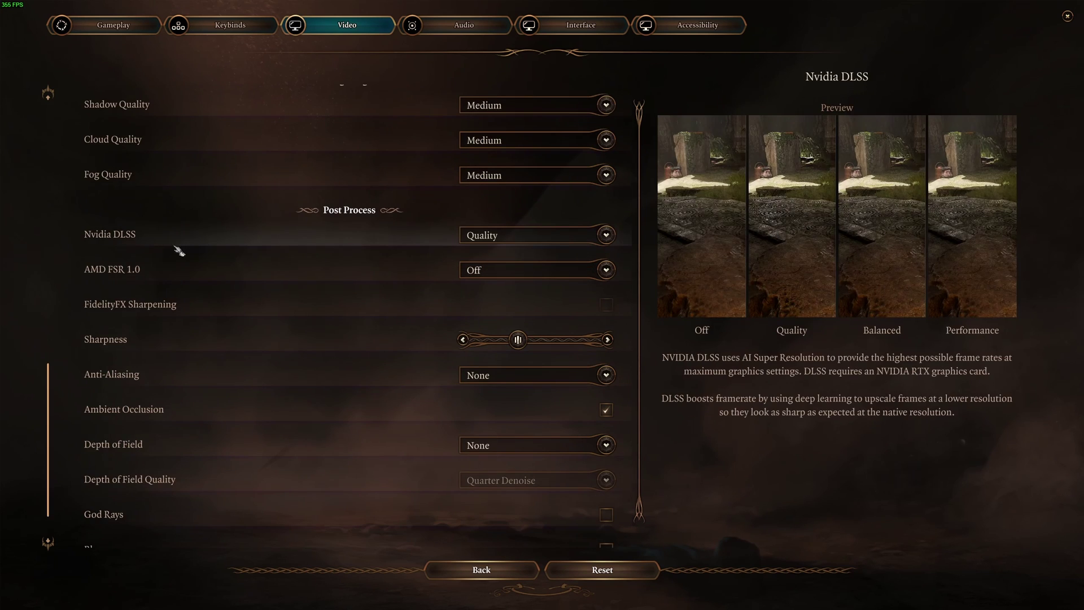
scroll(242, 305, down, 1)
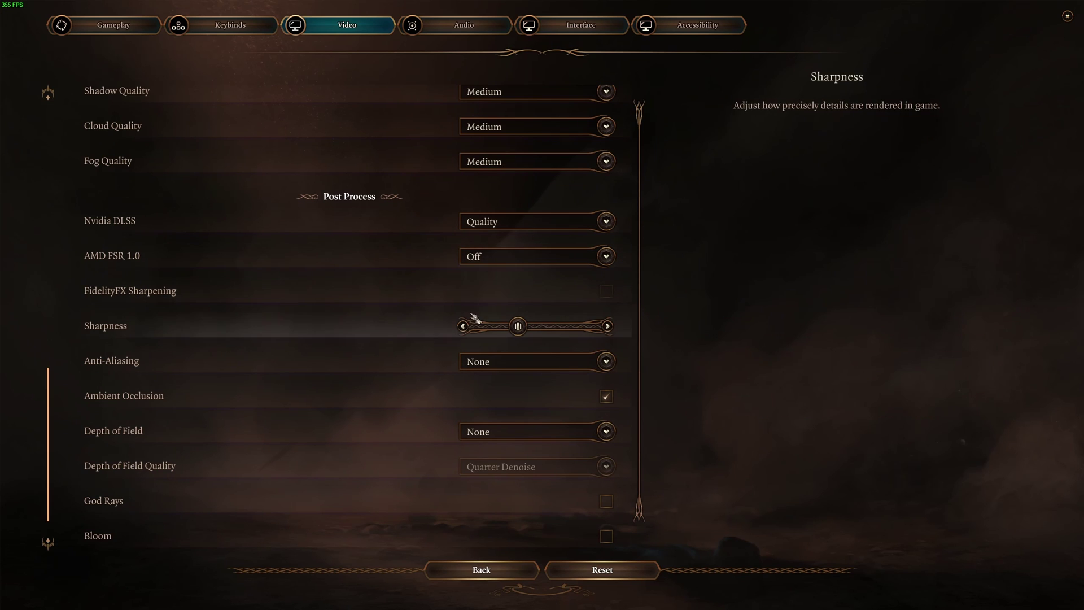
click(529, 372)
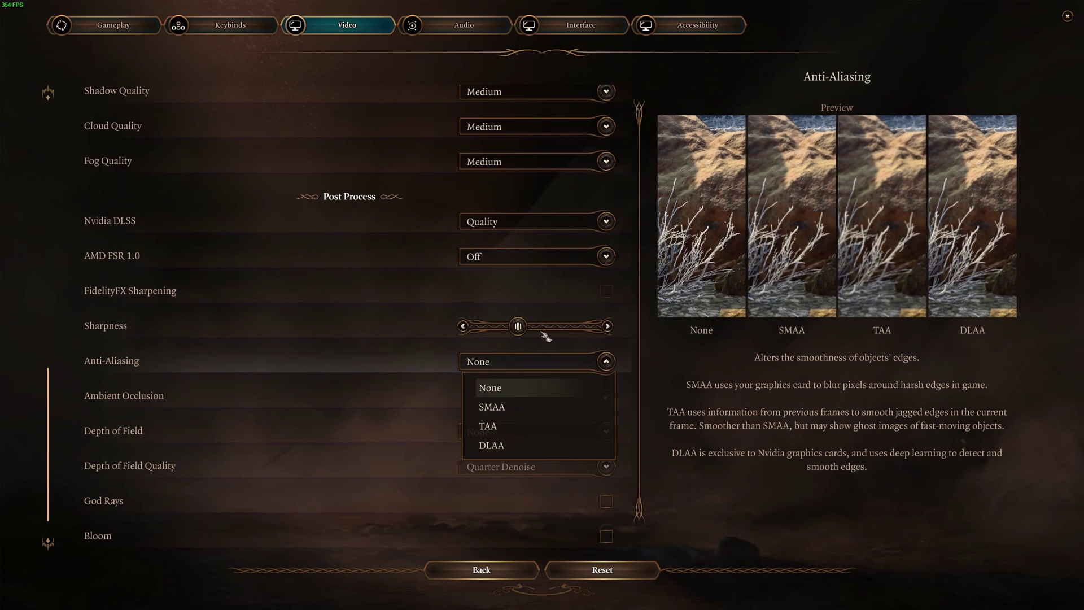
click(506, 390)
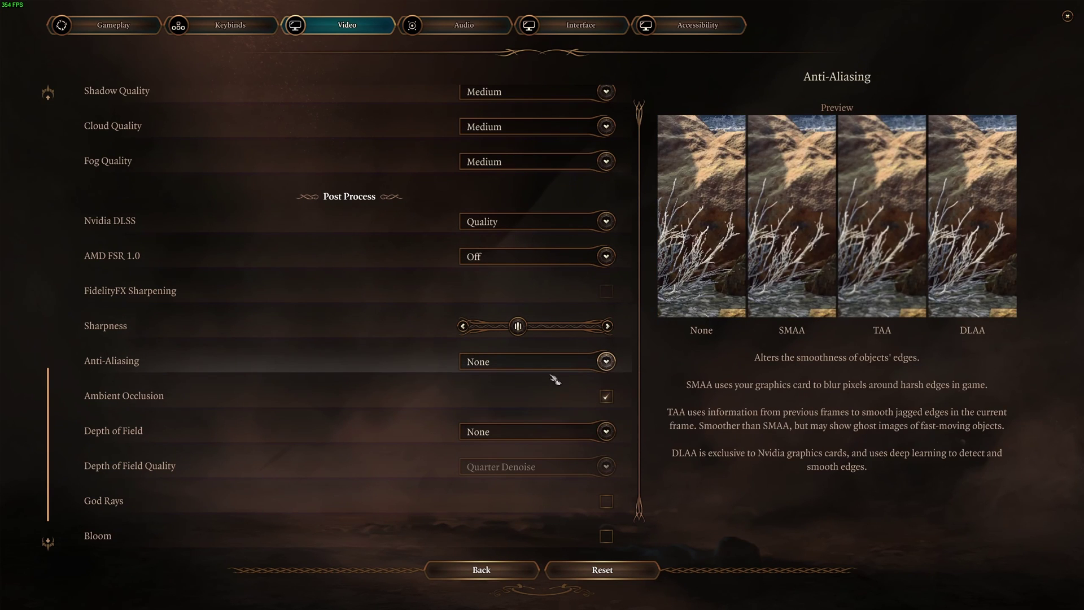
click(545, 374)
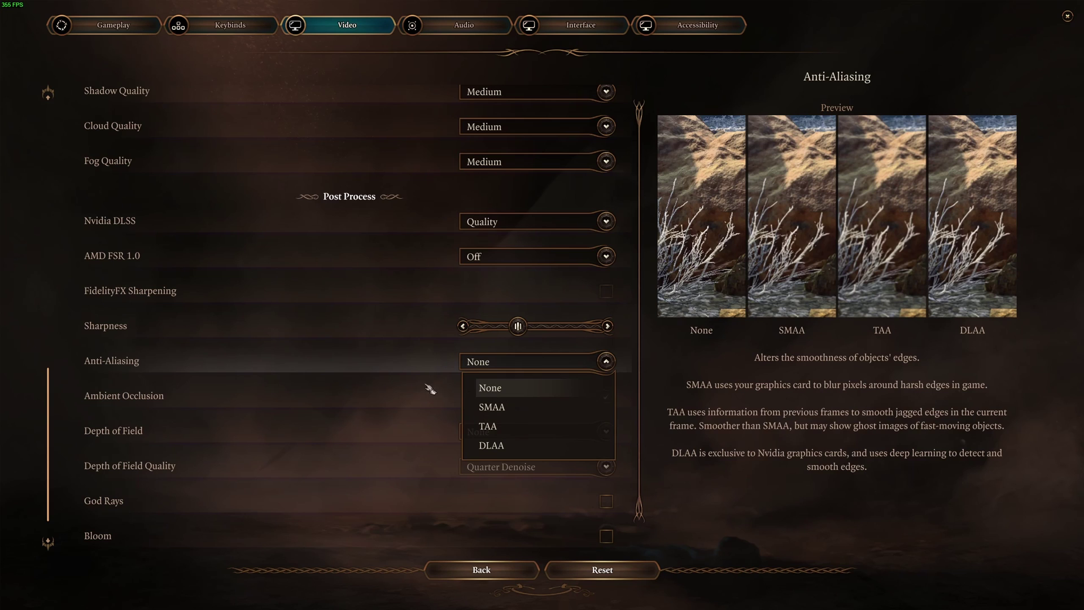
click(382, 358)
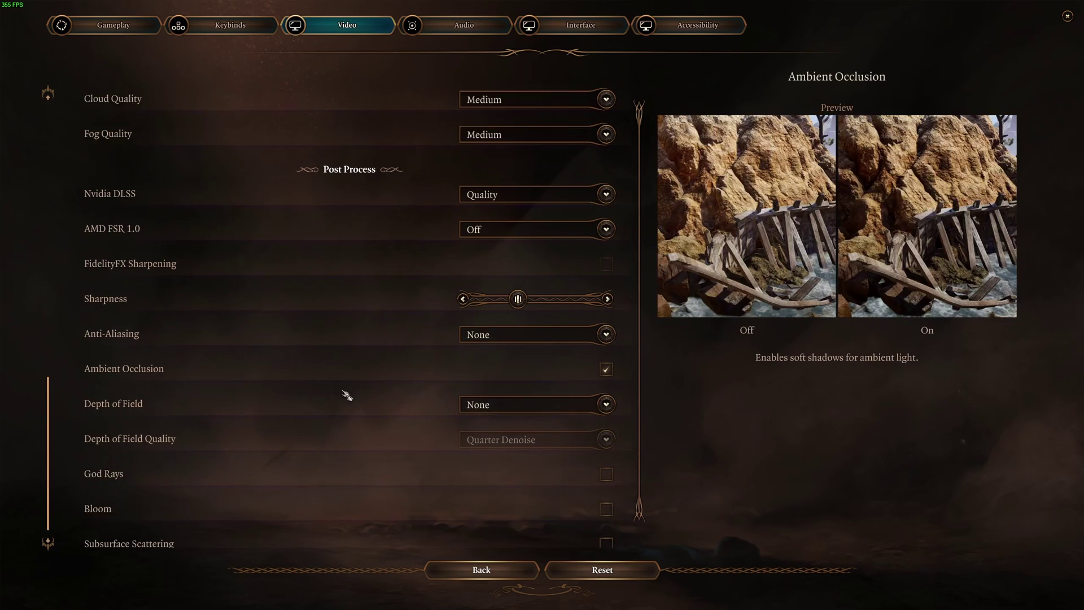
scroll(344, 401, down, 1)
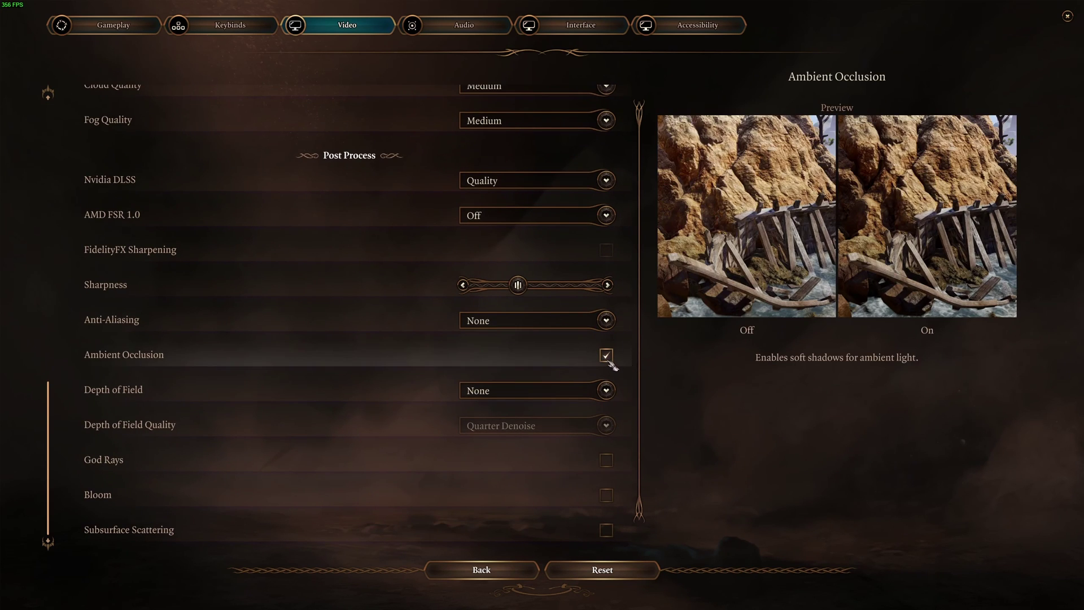